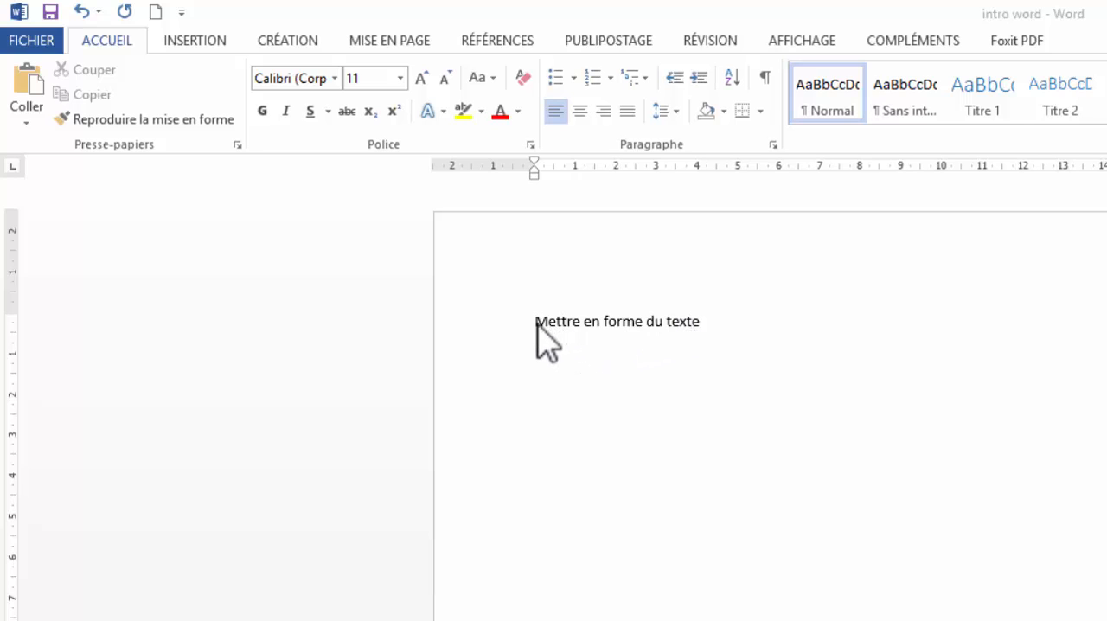
# - Select the whole line "Mettre en forme du texte" in the document
pyautogui.click(704, 322)
pyautogui.moveTo(705, 322); pyautogui.dragTo(549, 344)
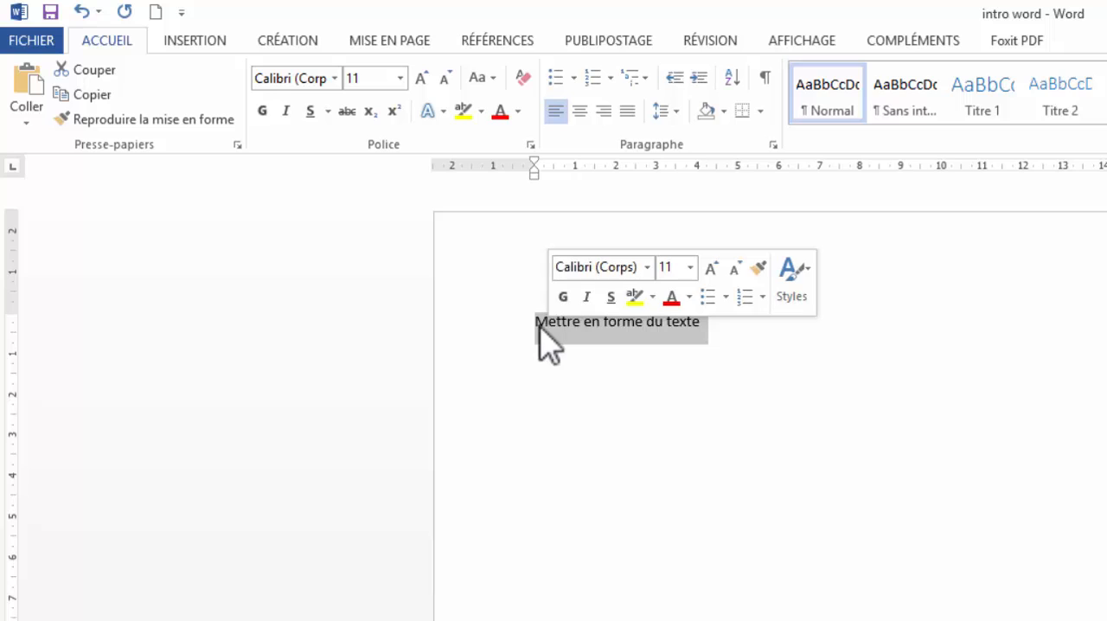
pyautogui.click(571, 322)
pyautogui.moveTo(534, 321); pyautogui.dragTo(811, 330)
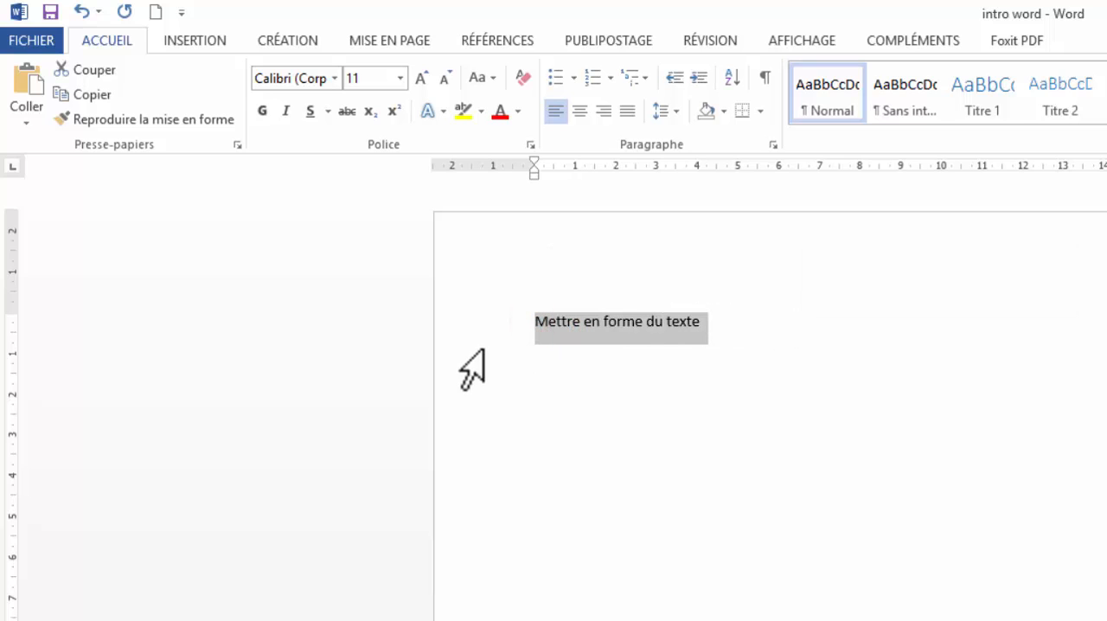
pyautogui.click(525, 408)
pyautogui.click(508, 322)
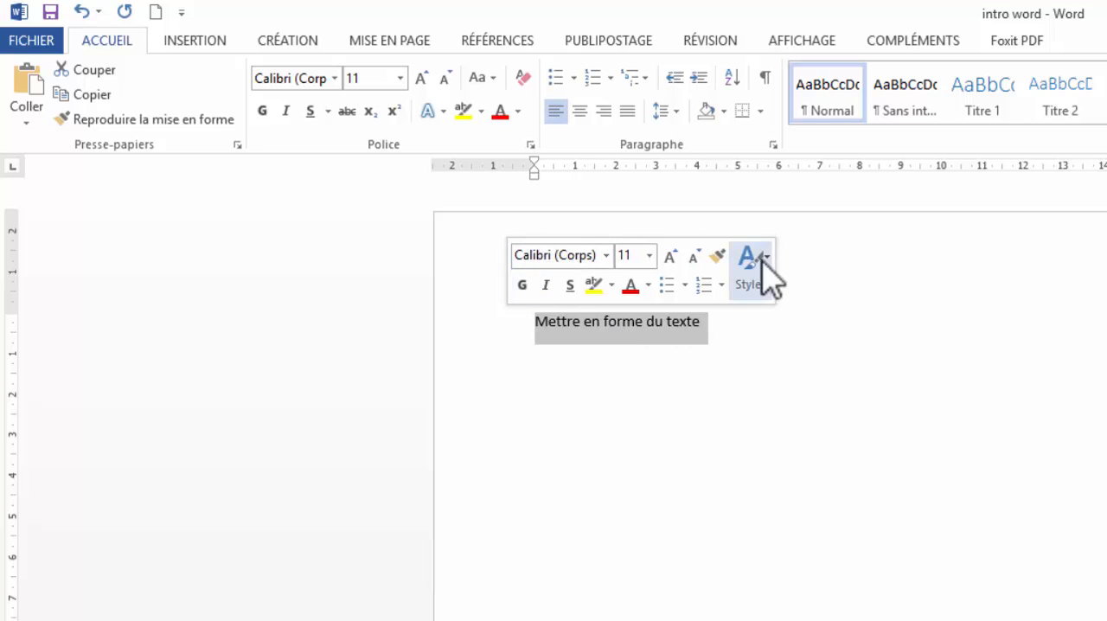
pyautogui.click(514, 324)
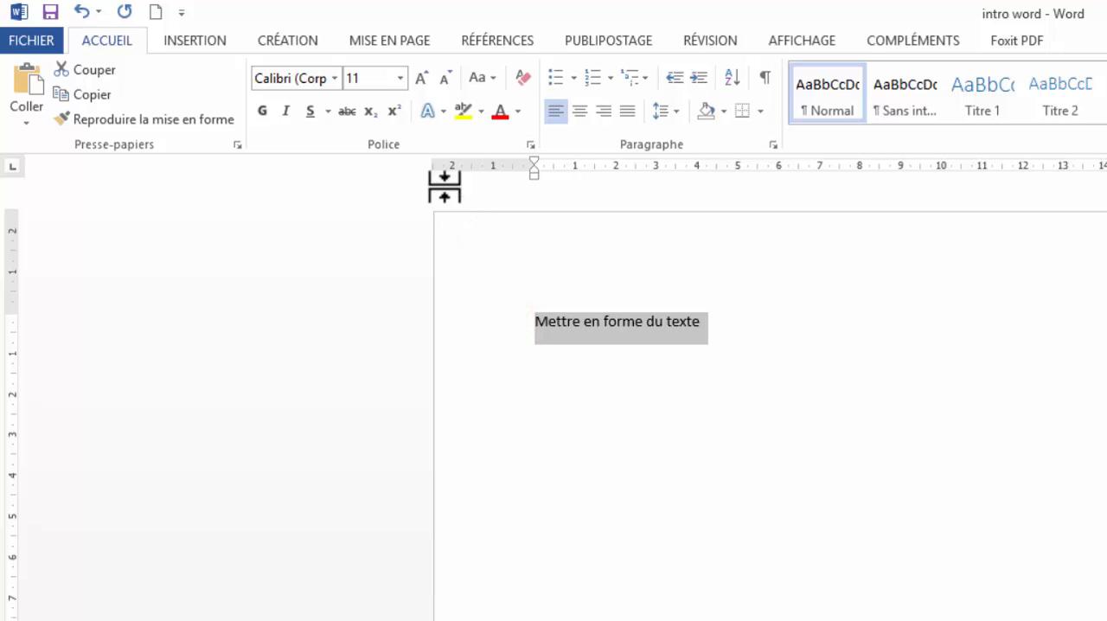
# - Open the font list, preview several fonts on the selected text, and apply Stencil
pyautogui.click(335, 79)
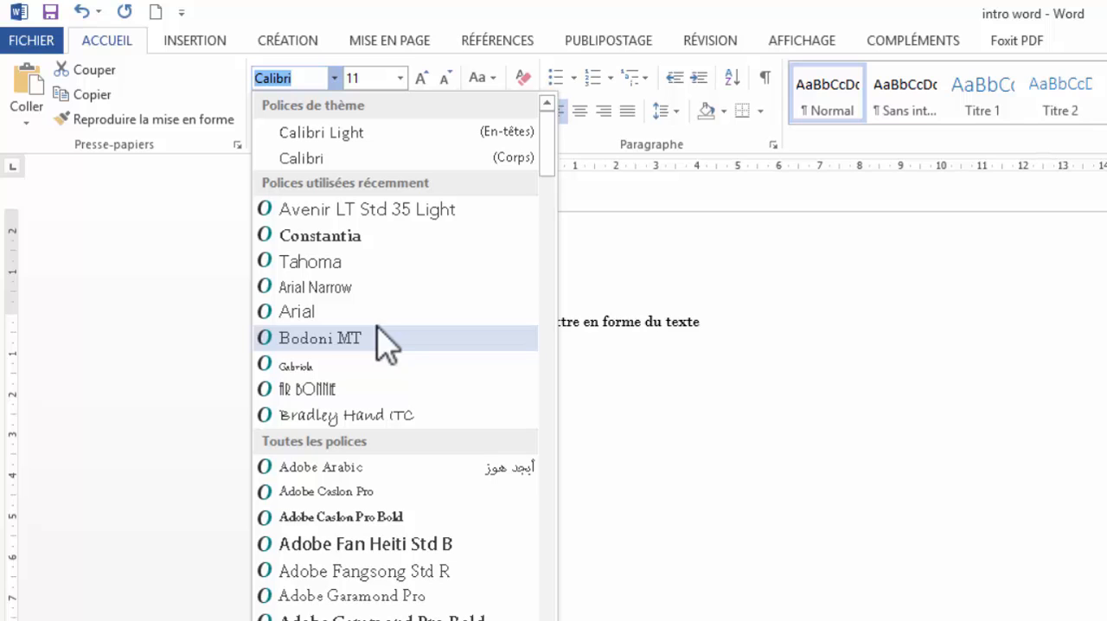
pyautogui.moveTo(547, 151); pyautogui.dragTo(553, 198)
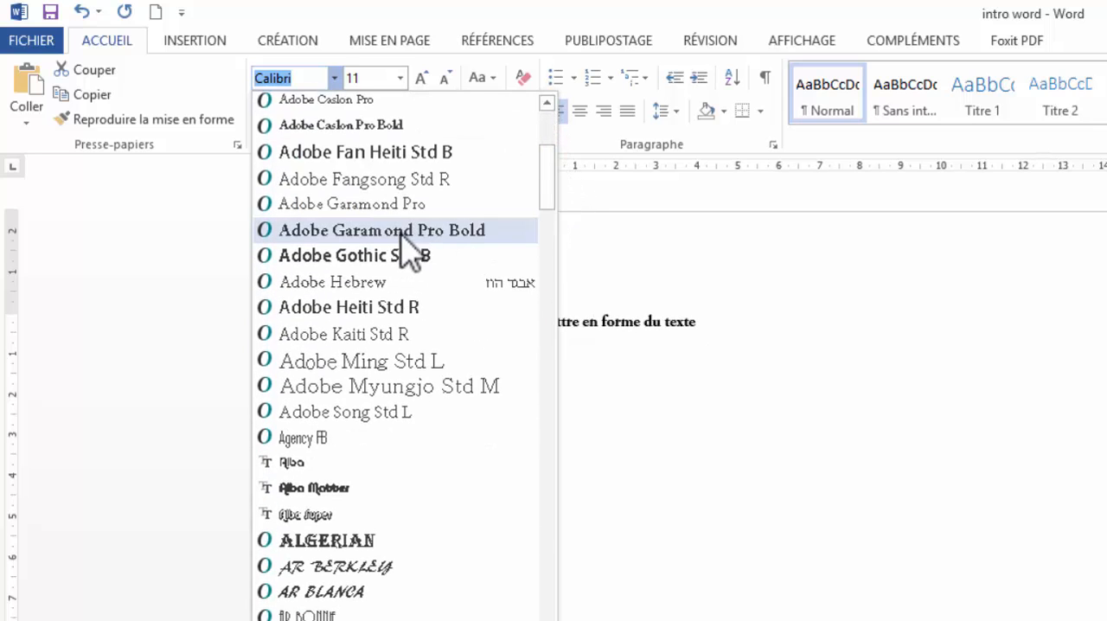
pyautogui.press('Down')
pyautogui.press('Down')
pyautogui.press('Down')
pyautogui.press('Down')
pyautogui.press('Down')
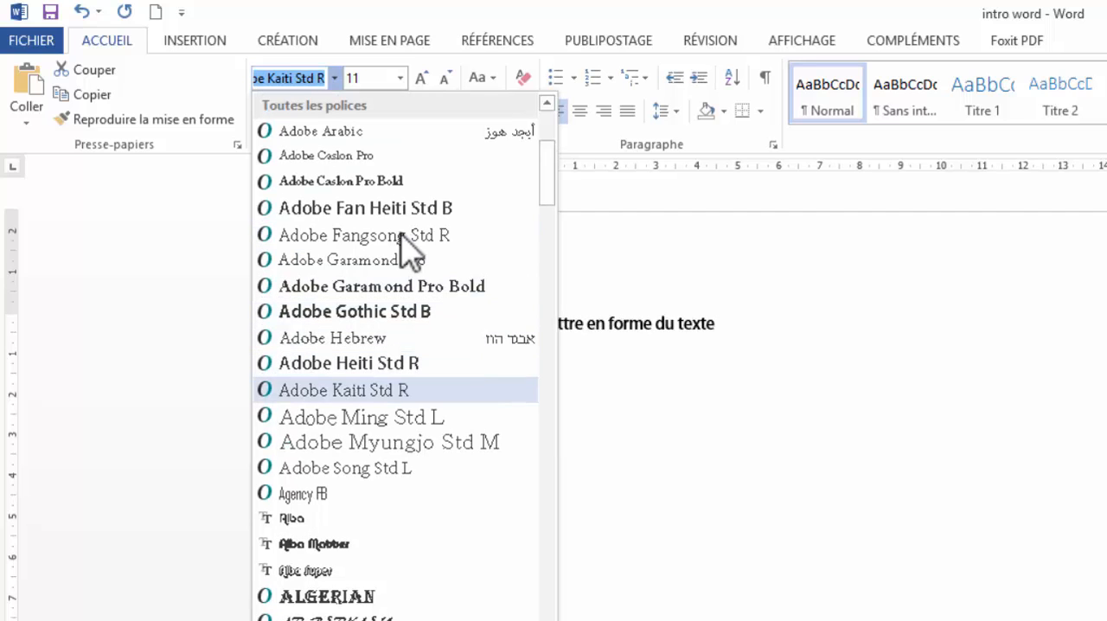
pyautogui.press('Down')
pyautogui.press('Down')
pyautogui.press('Down')
pyautogui.press('Down')
pyautogui.press('Down')
pyautogui.press('Down')
pyautogui.press('Down')
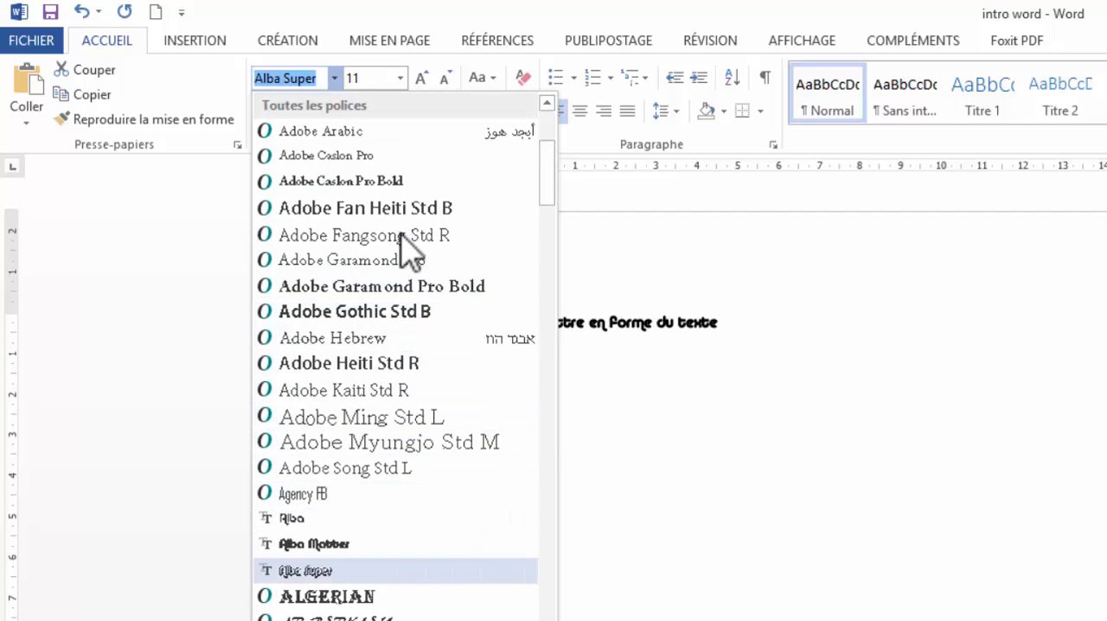
pyautogui.press('Down')
pyautogui.press('Down')
pyautogui.press('Down')
pyautogui.press('Down')
pyautogui.press('Down')
pyautogui.press('Down')
pyautogui.press('Down')
pyautogui.press('Down')
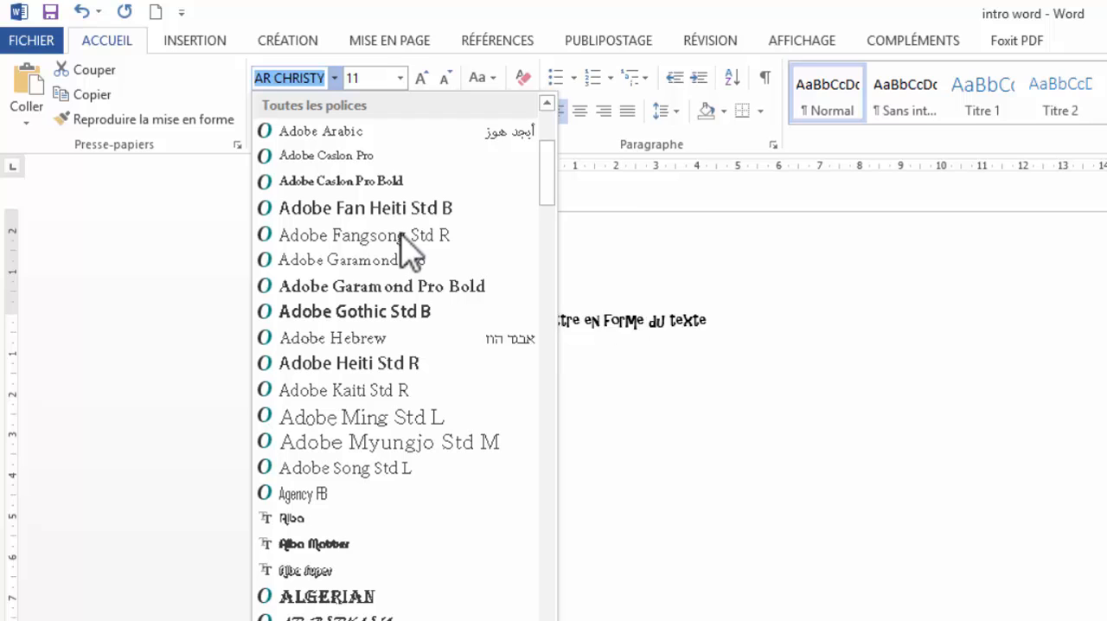
pyautogui.press('Down')
pyautogui.press('Down')
pyautogui.press('Down')
pyautogui.press('Down')
pyautogui.press('Down')
pyautogui.press('Down')
pyautogui.press('Down')
pyautogui.scroll(-2, 399, 245)
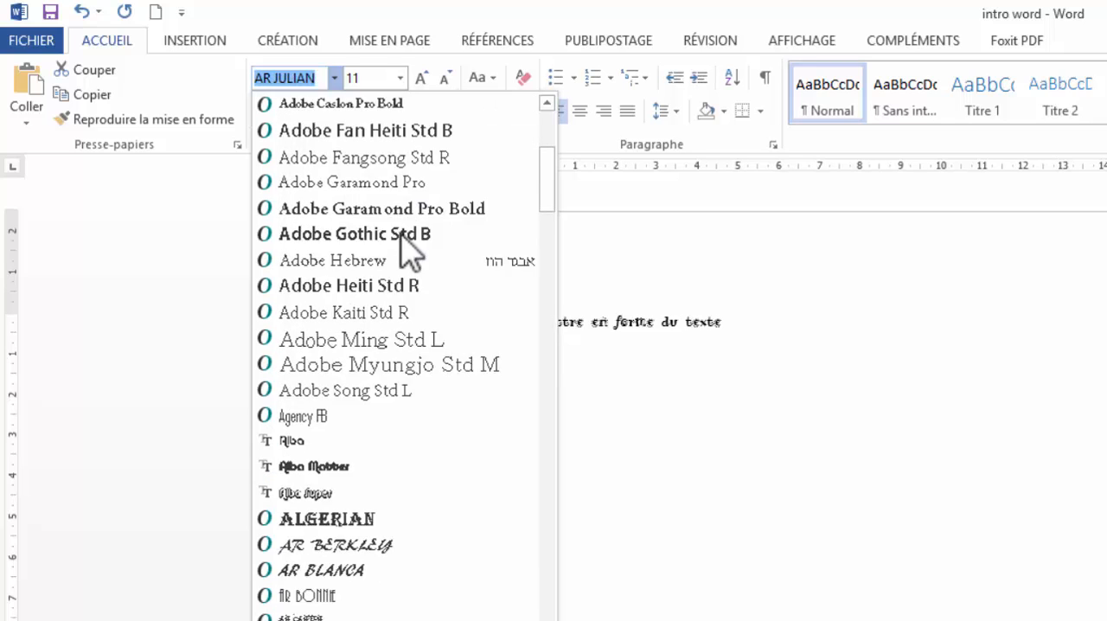
pyautogui.press('Down')
pyautogui.press('Down')
pyautogui.press('Down')
pyautogui.press('Down')
pyautogui.scroll(-2, 406, 251)
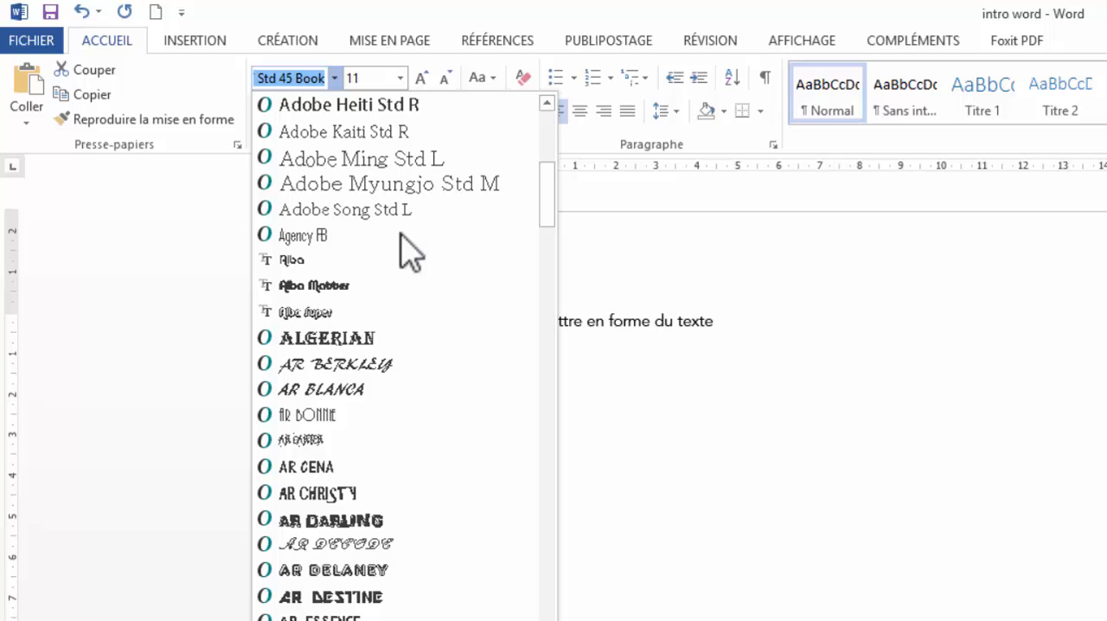
pyautogui.write('Stencil')
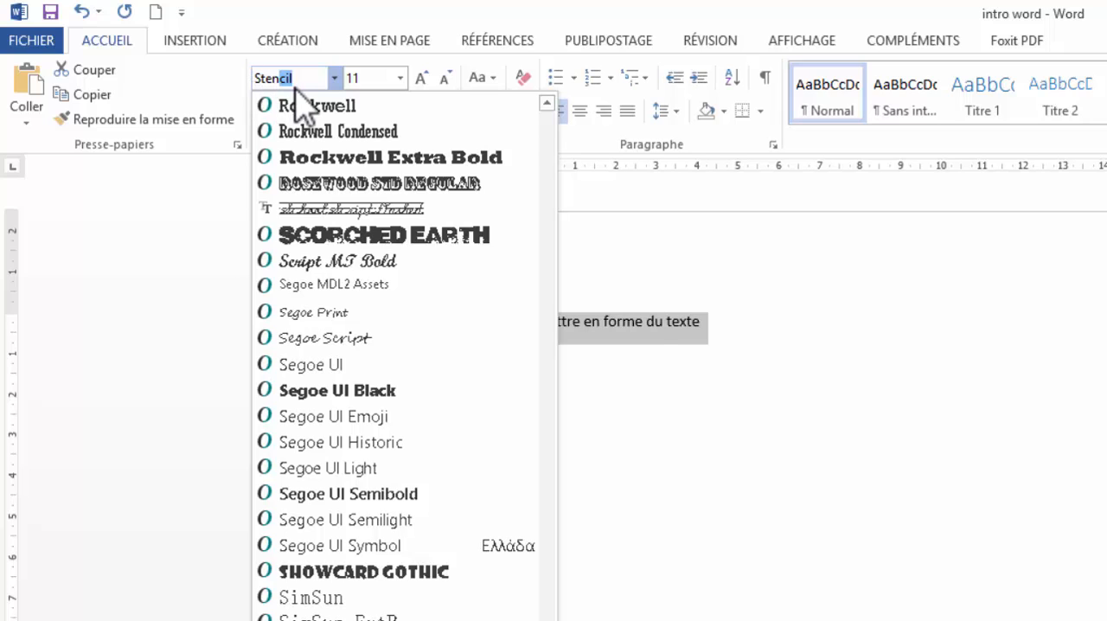
pyautogui.press('Return')
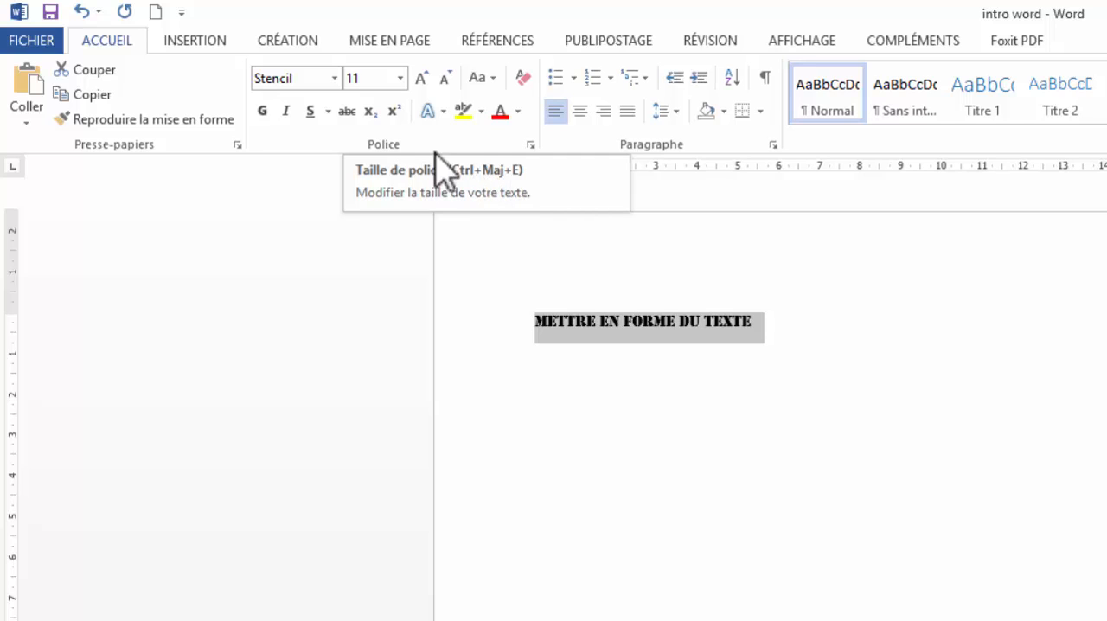
# - Step the font size of the selected text up and down, ending at 18 pt
pyautogui.click(426, 78)
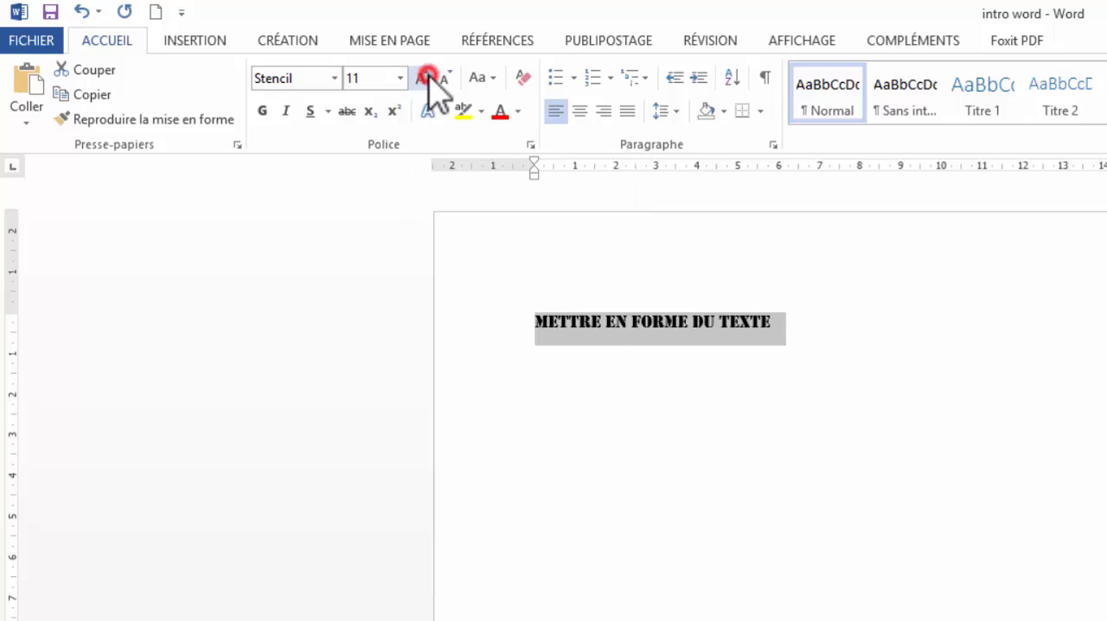
pyautogui.click(426, 78)
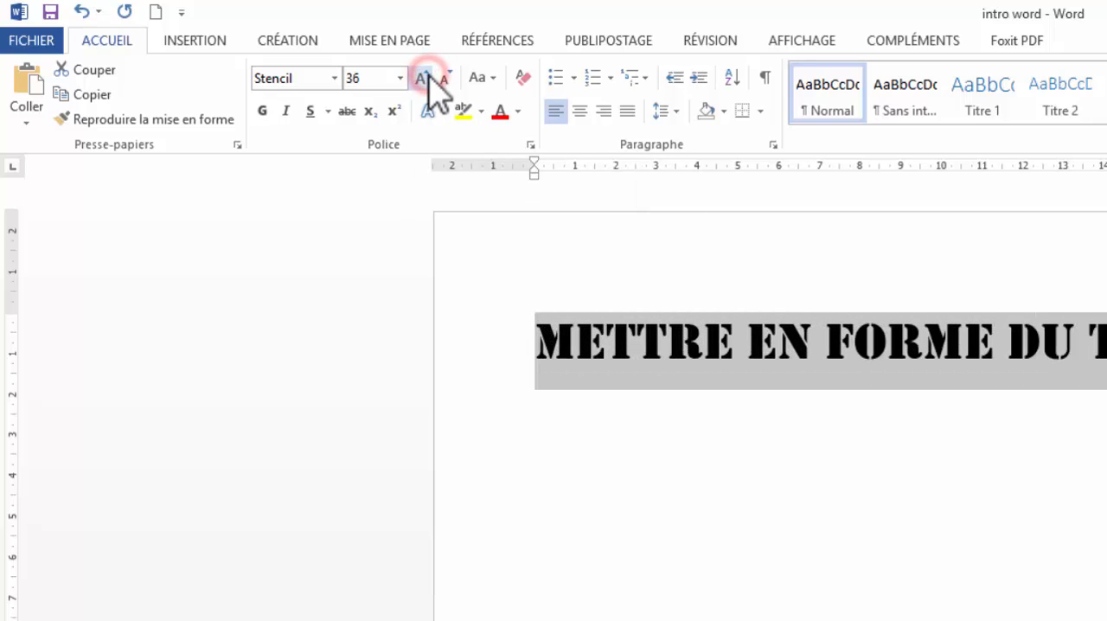
pyautogui.doubleClick(447, 78)
pyautogui.click(447, 78)
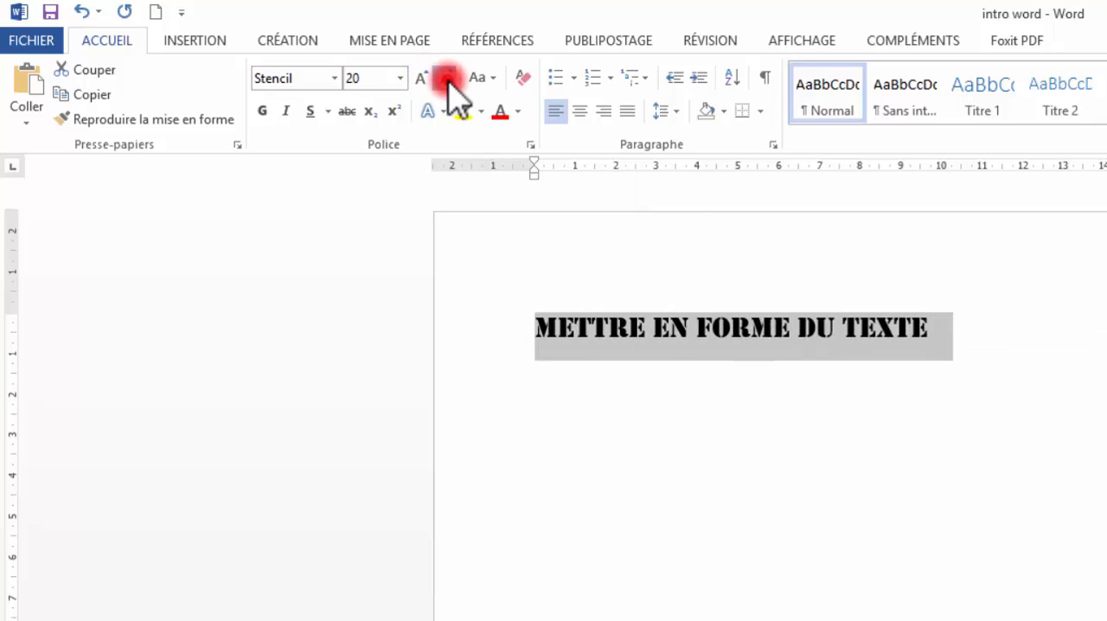
pyautogui.click(447, 78)
pyautogui.doubleClick(422, 78)
pyautogui.click(422, 78)
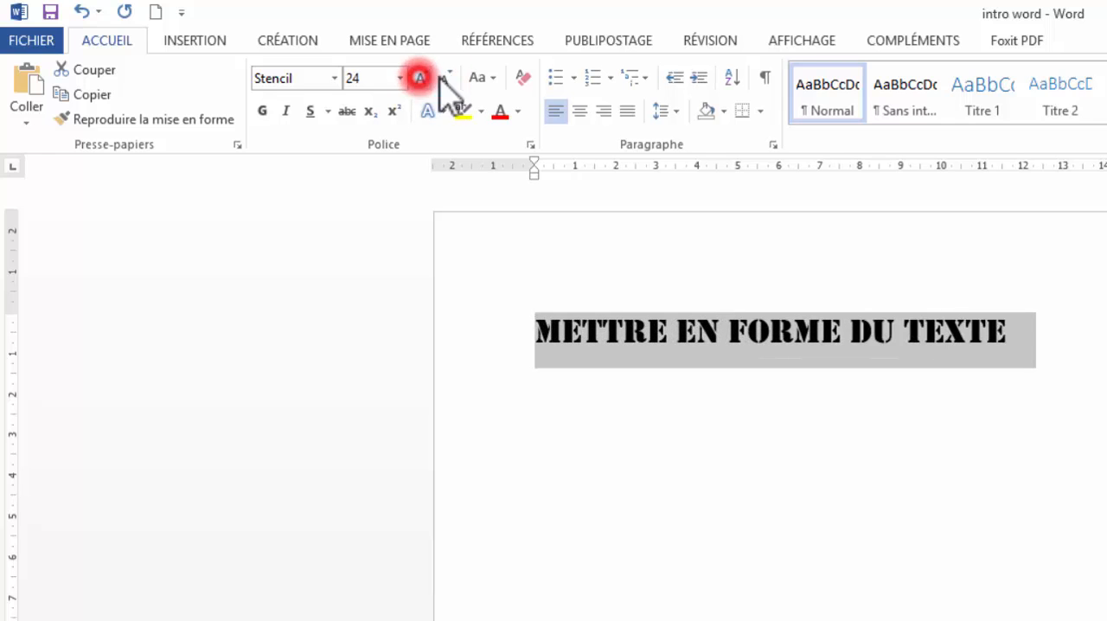
pyautogui.click(448, 78)
pyautogui.doubleClick(447, 78)
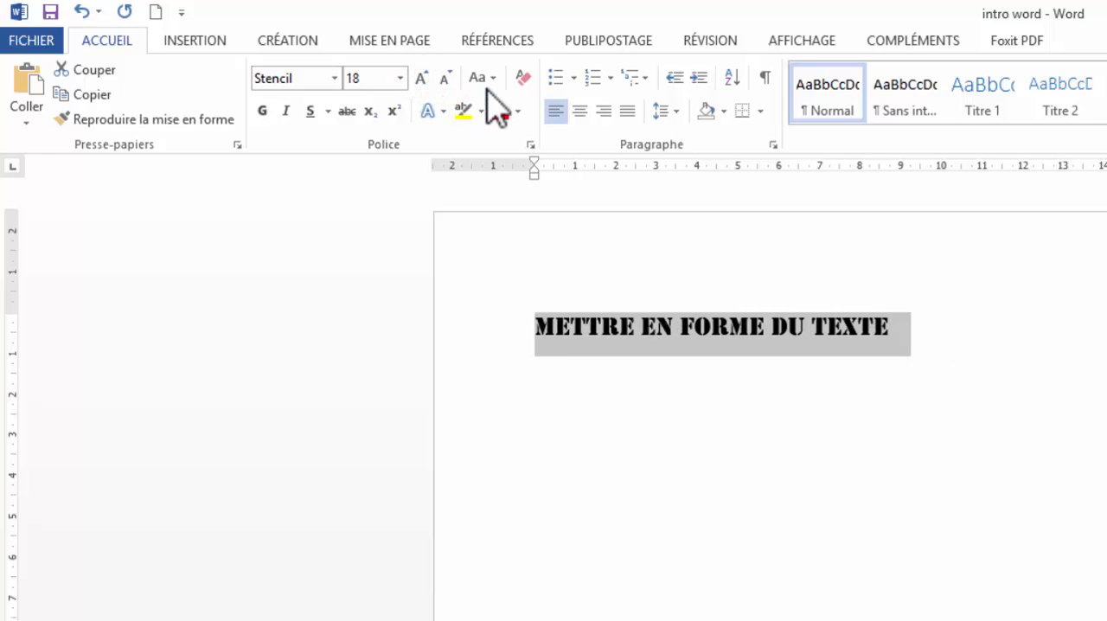
# - Change the text's case to MAJUSCULES, then to minuscules
pyautogui.click(494, 80)
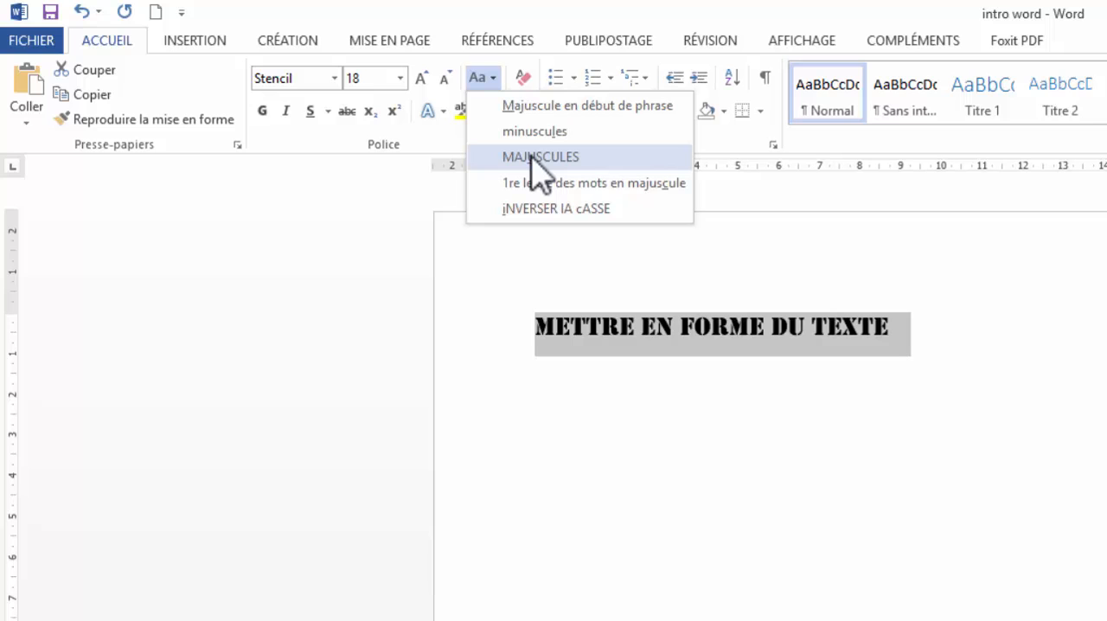
pyautogui.click(531, 156)
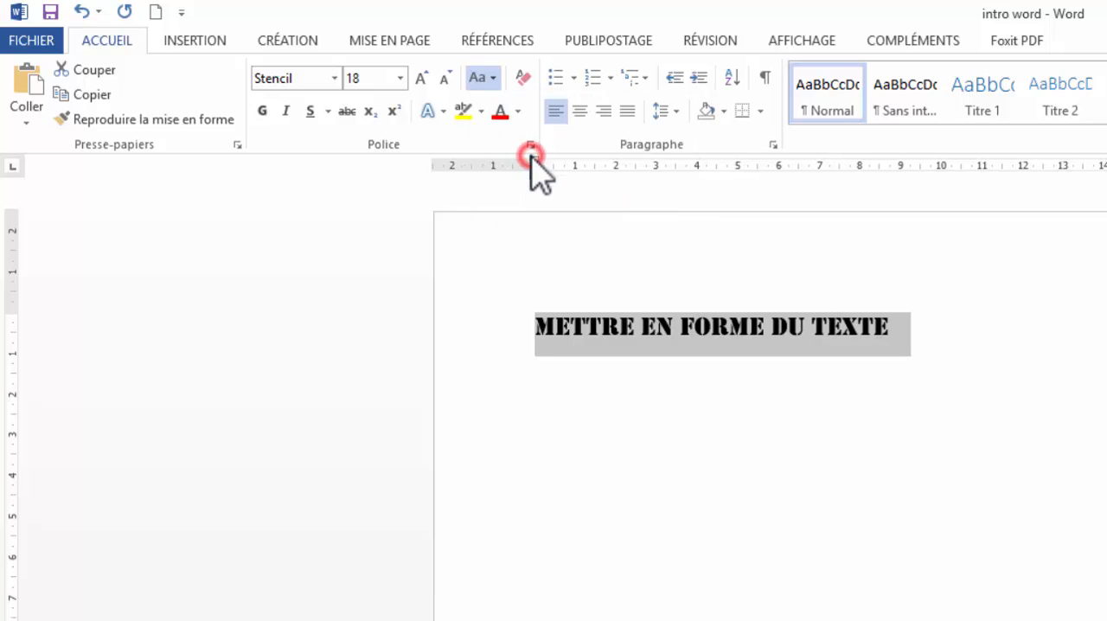
pyautogui.click(490, 77)
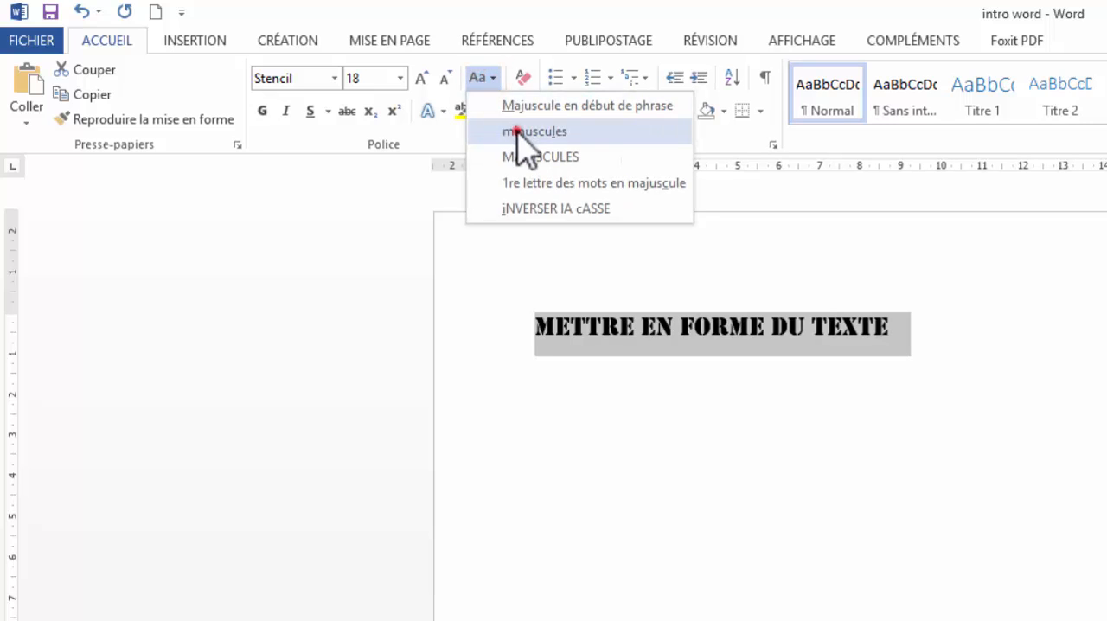
pyautogui.click(519, 133)
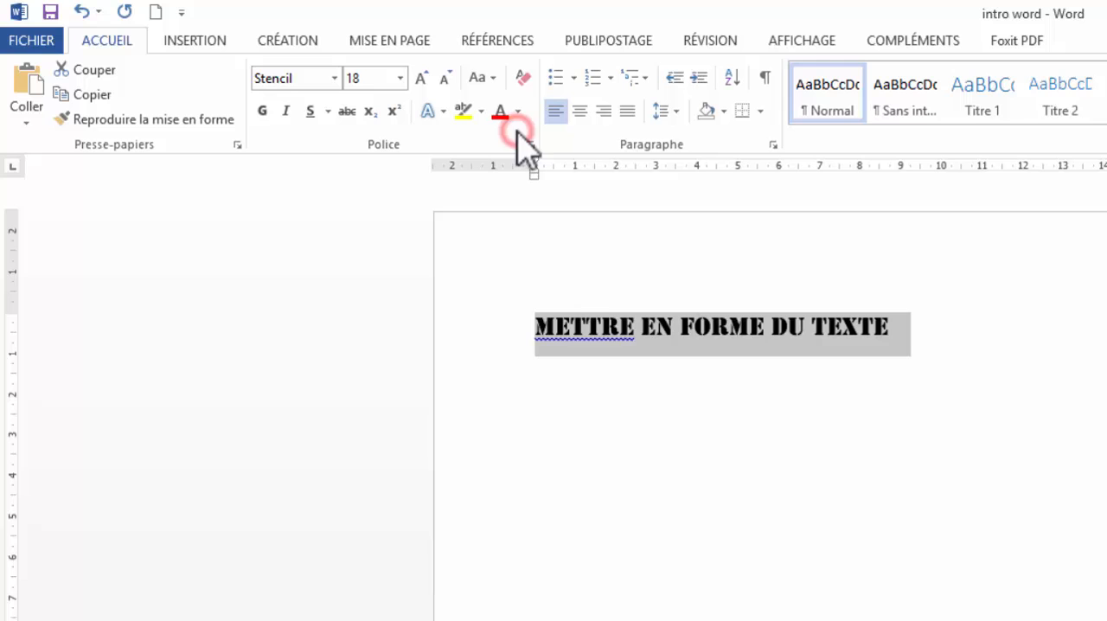
# - Set the font to Arial and change the text's case to MAJUSCULES
pyautogui.click(334, 78)
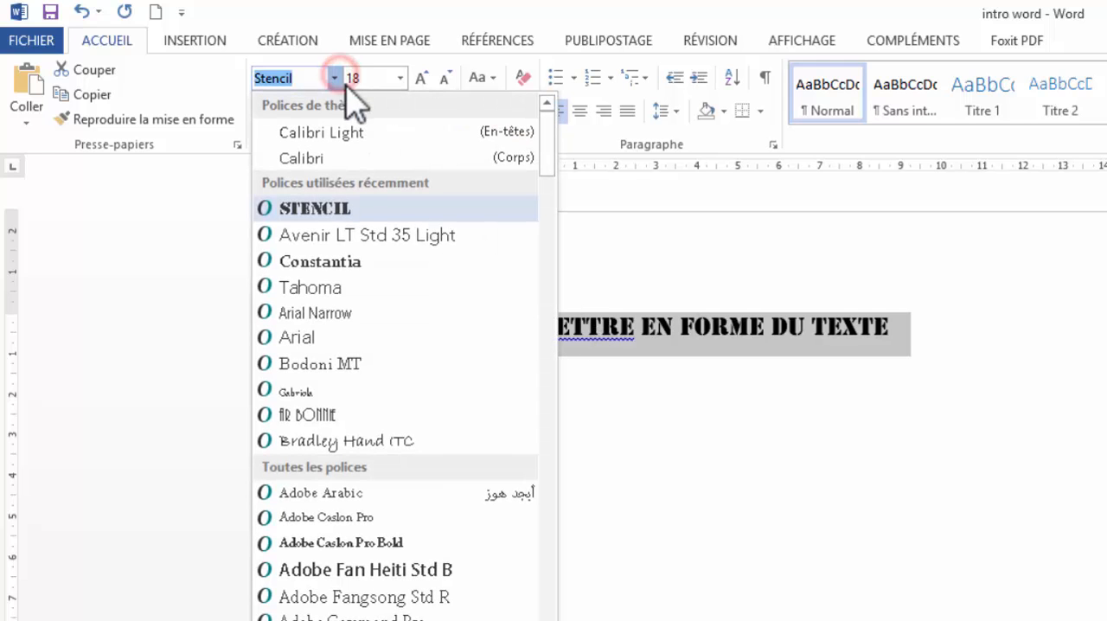
pyautogui.click(367, 338)
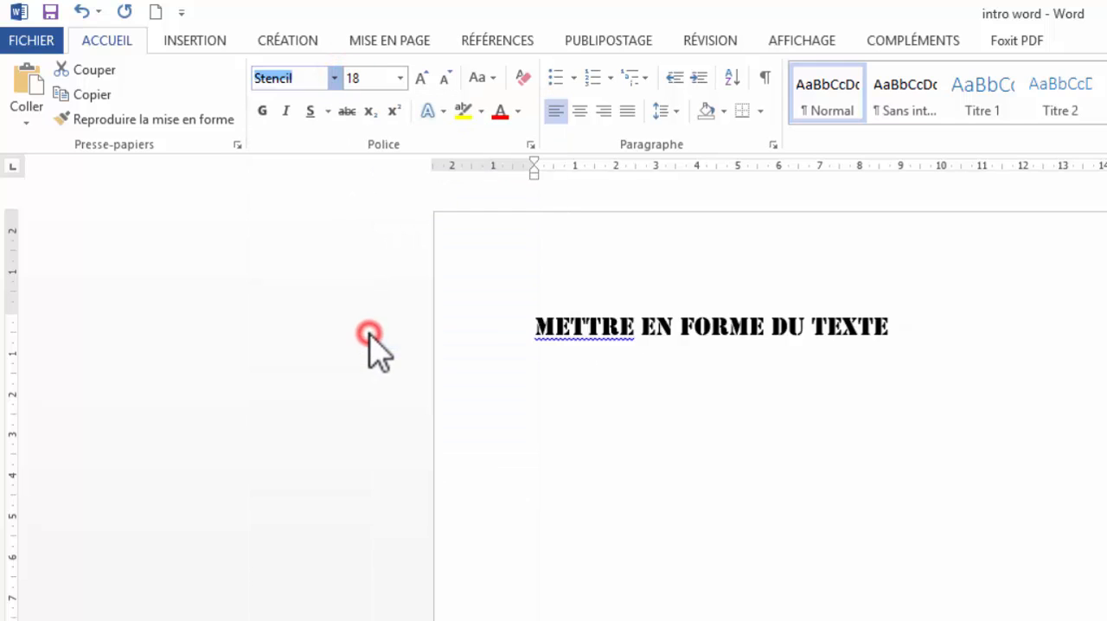
pyautogui.click(487, 78)
pyautogui.click(536, 159)
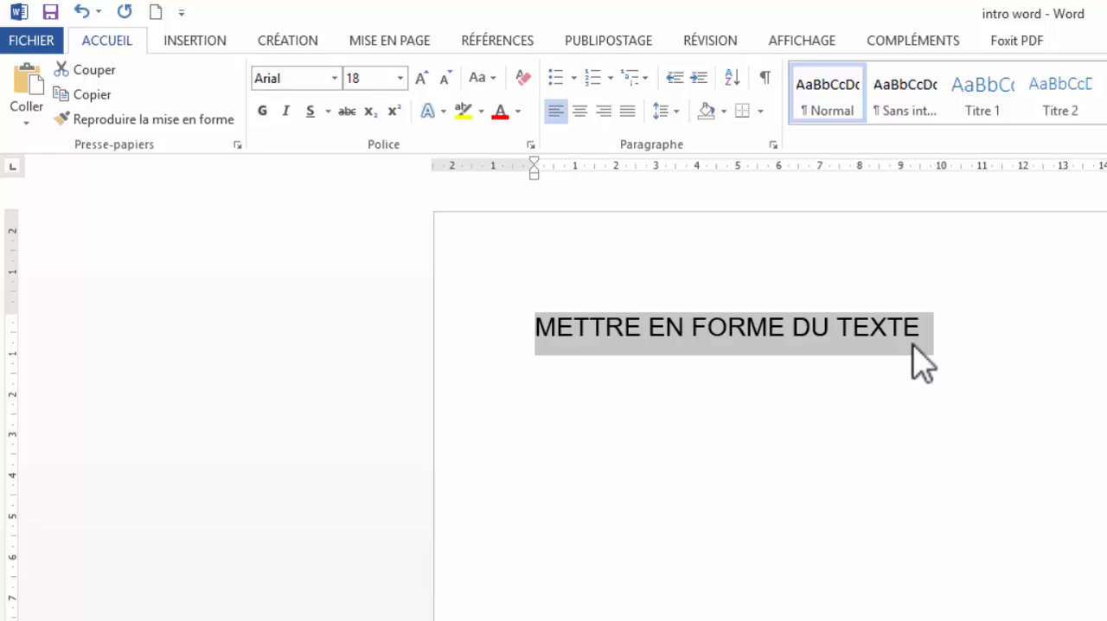
# - Make the selected text bold, italic and underlined
pyautogui.click(270, 117)
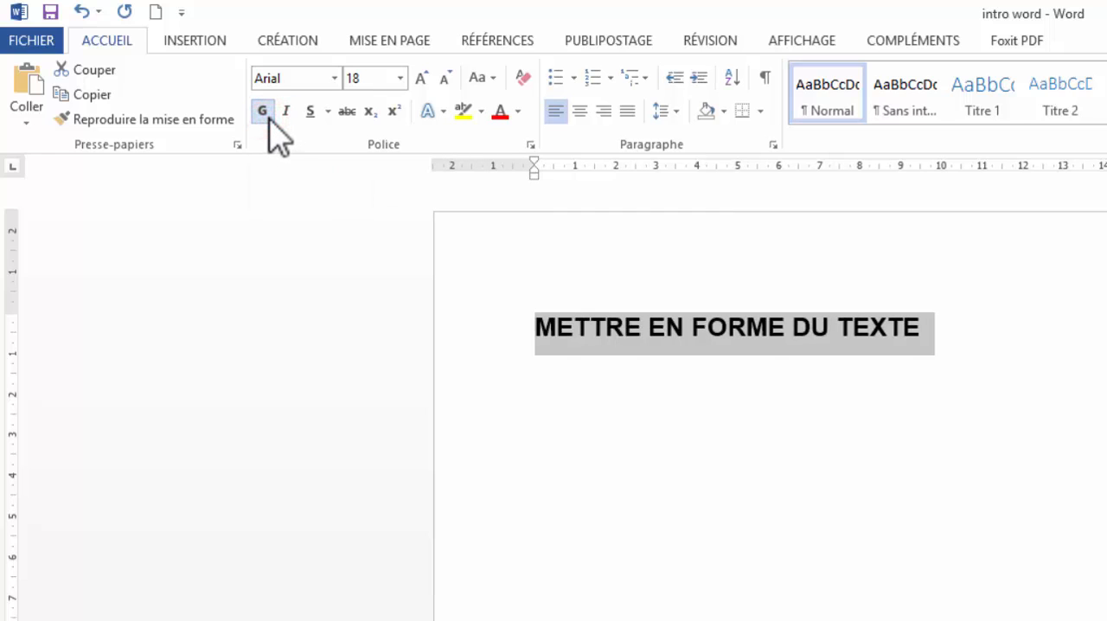
pyautogui.click(280, 118)
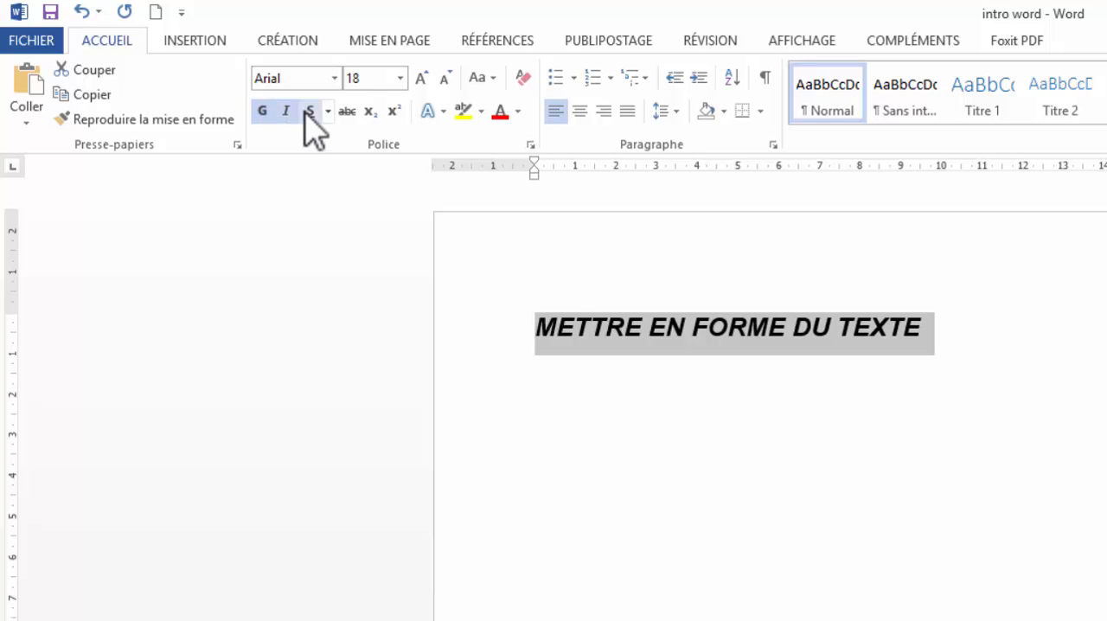
pyautogui.click(307, 111)
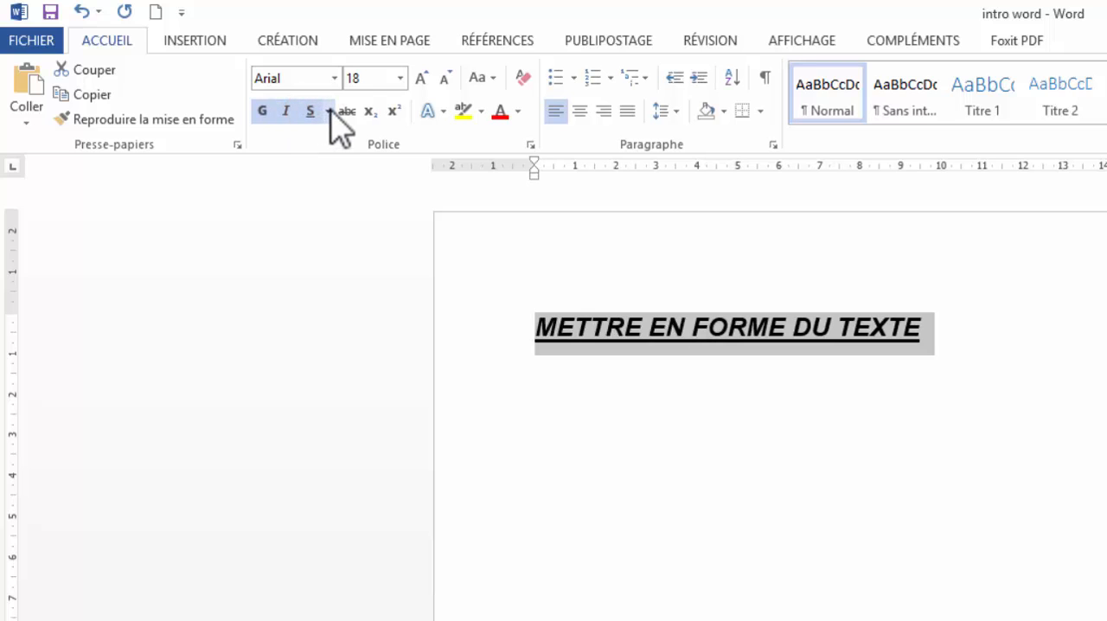
# - Open the additional underline options in the Font dialog and tick double strikethrough, toggling superscript
pyautogui.click(329, 111)
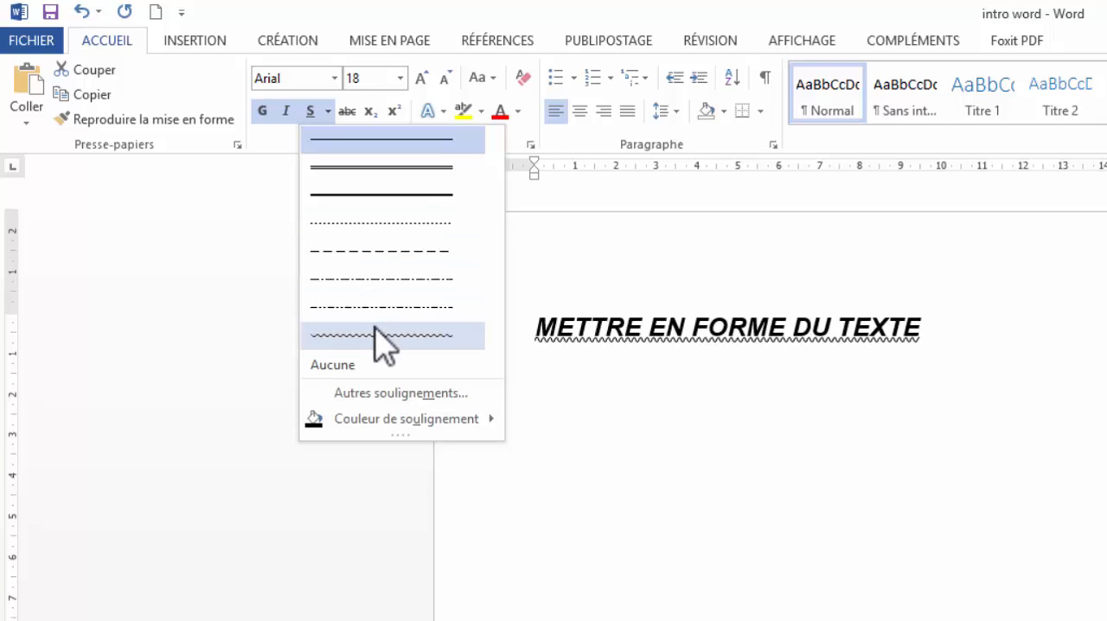
pyautogui.click(382, 395)
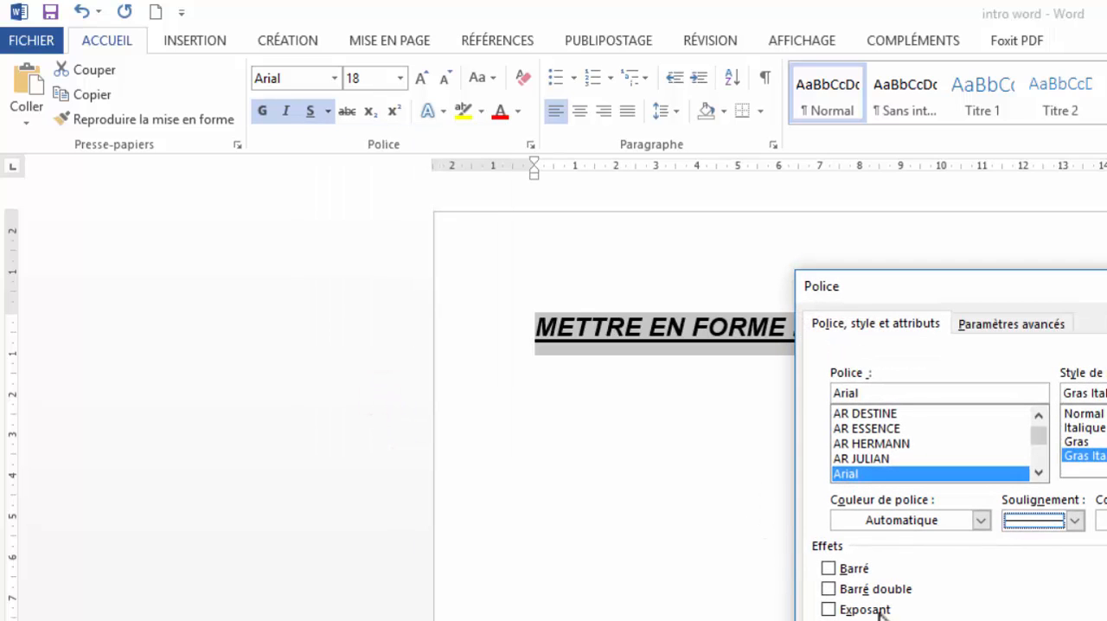
pyautogui.click(856, 569)
pyautogui.click(873, 590)
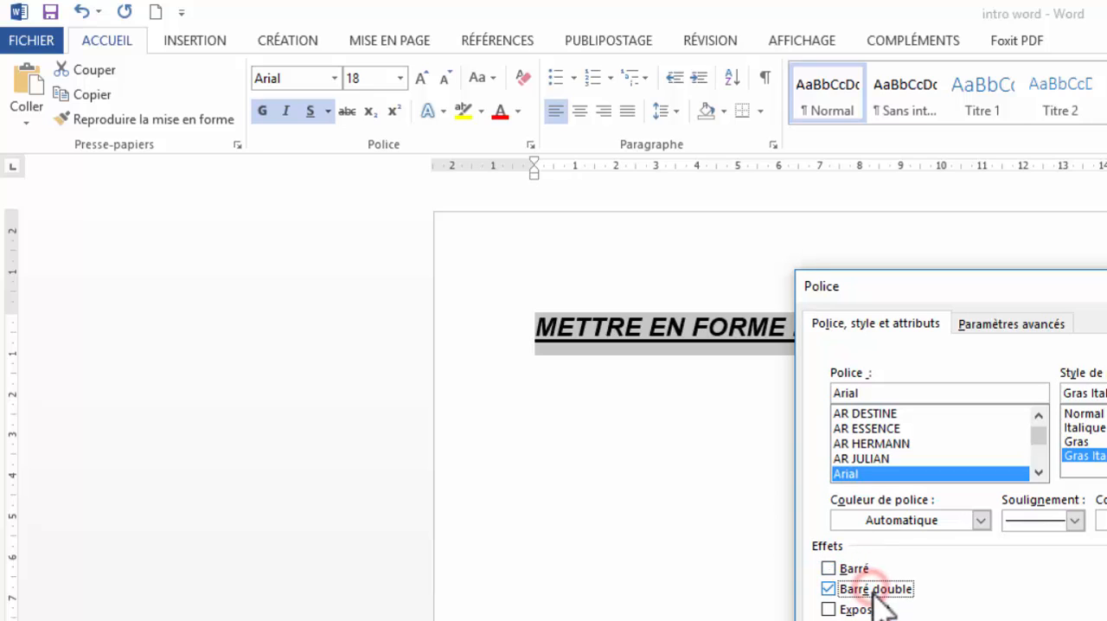
pyautogui.click(873, 609)
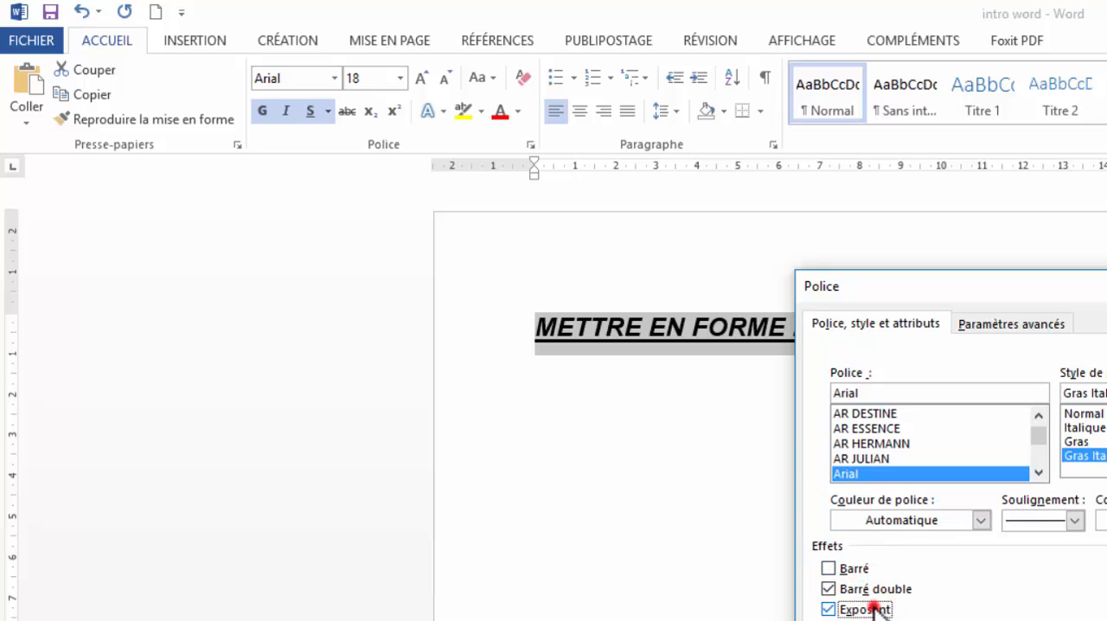
pyautogui.click(874, 610)
# - Review the advanced character spacing settings and confirm the Font dialog
pyautogui.click(1030, 326)
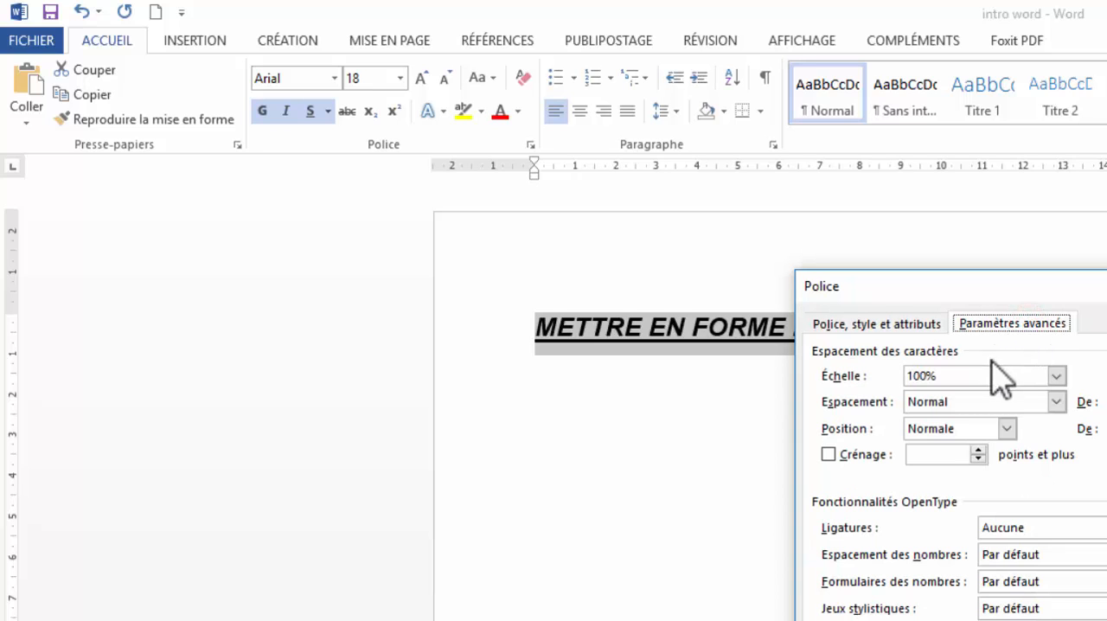
pyautogui.moveTo(1056, 294); pyautogui.dragTo(1106, 263)
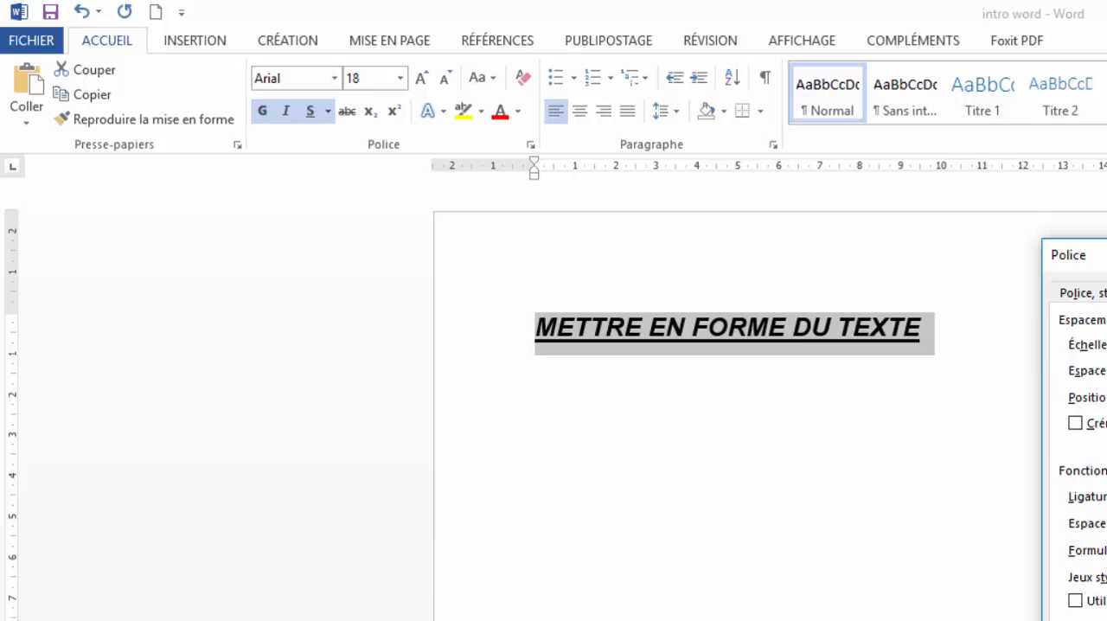
pyautogui.press('Return')
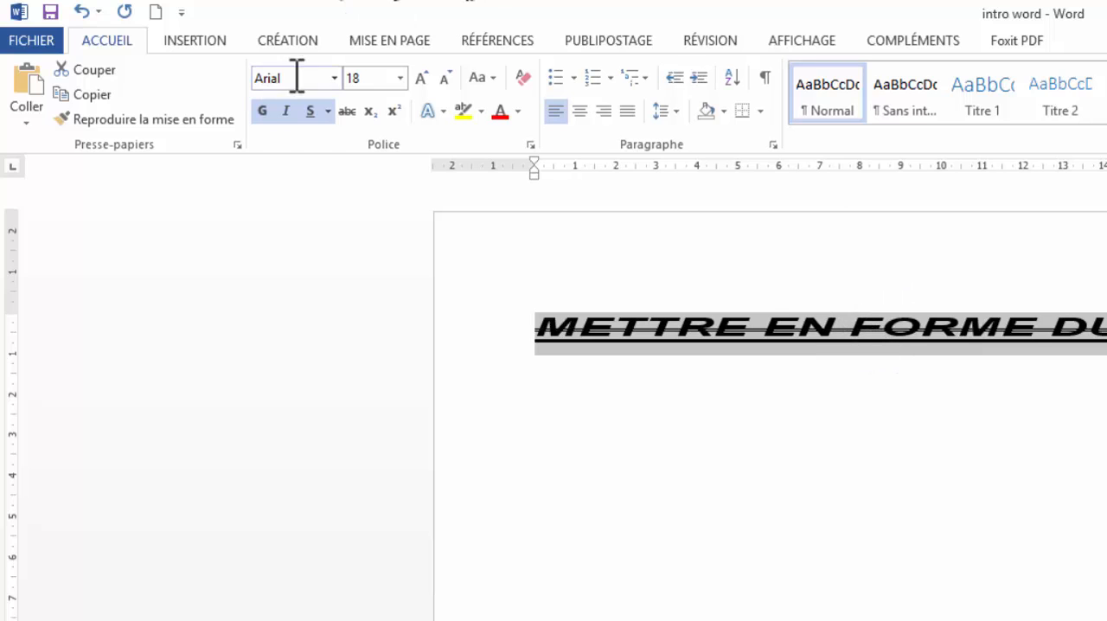
# - Clear all formatting from the selected text and apply the blue text effect from the effects gallery
pyautogui.click(524, 78)
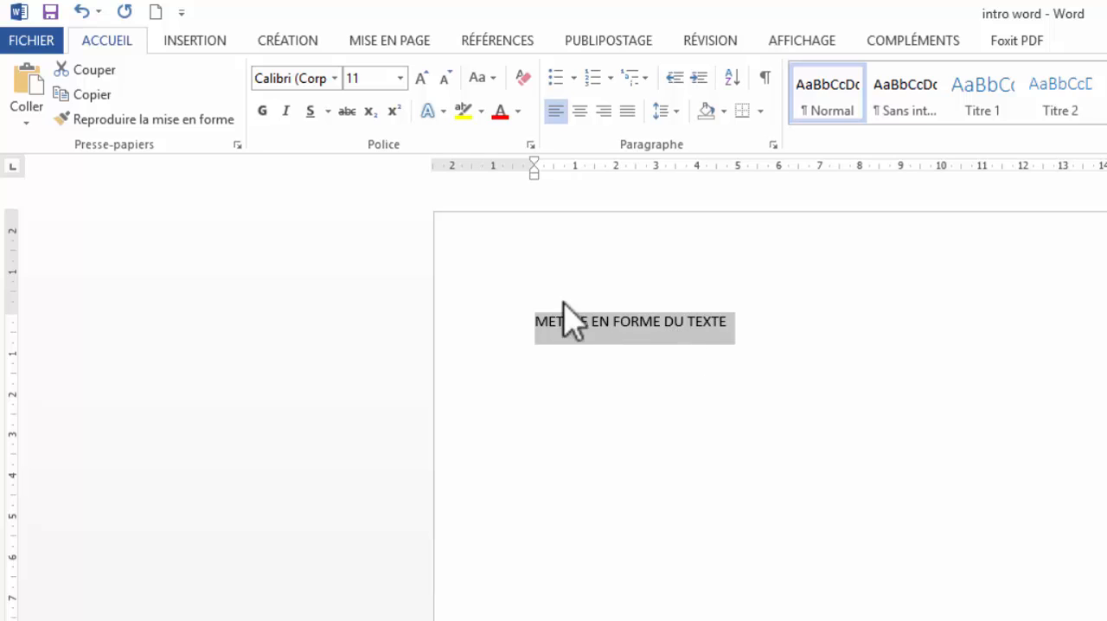
pyautogui.click(443, 111)
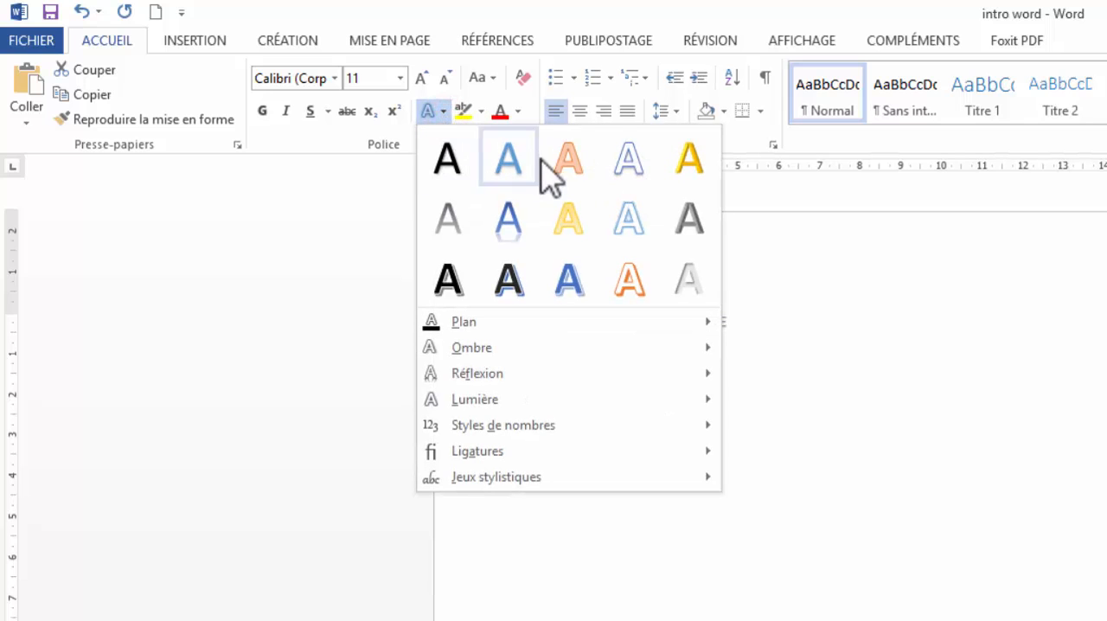
pyautogui.click(511, 228)
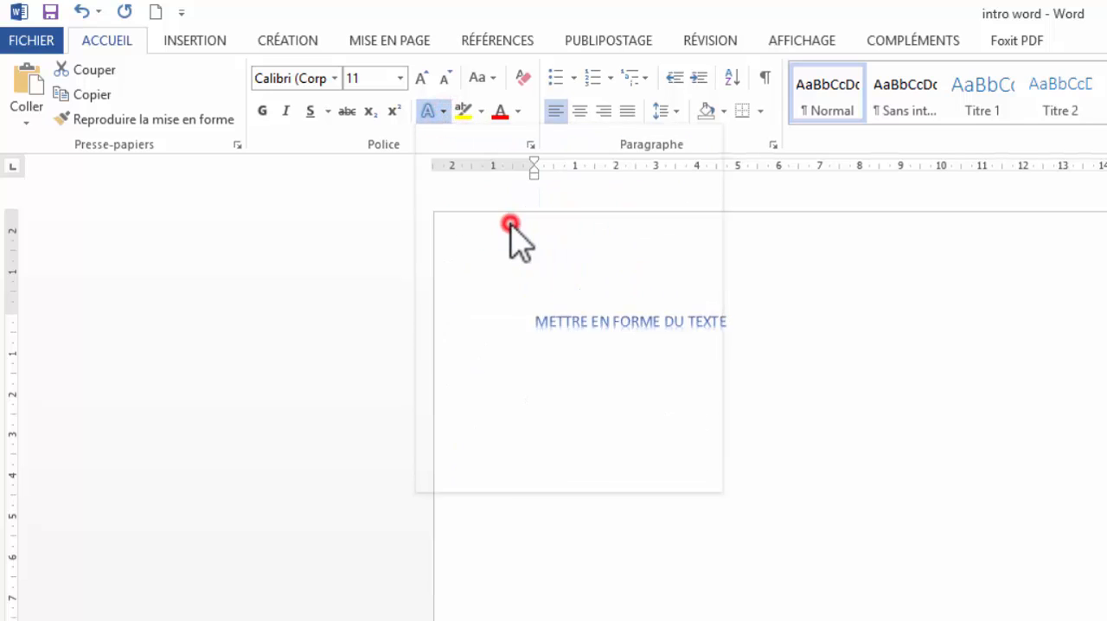
# - Increase the font size of the text step by step to 48
pyautogui.click(422, 79)
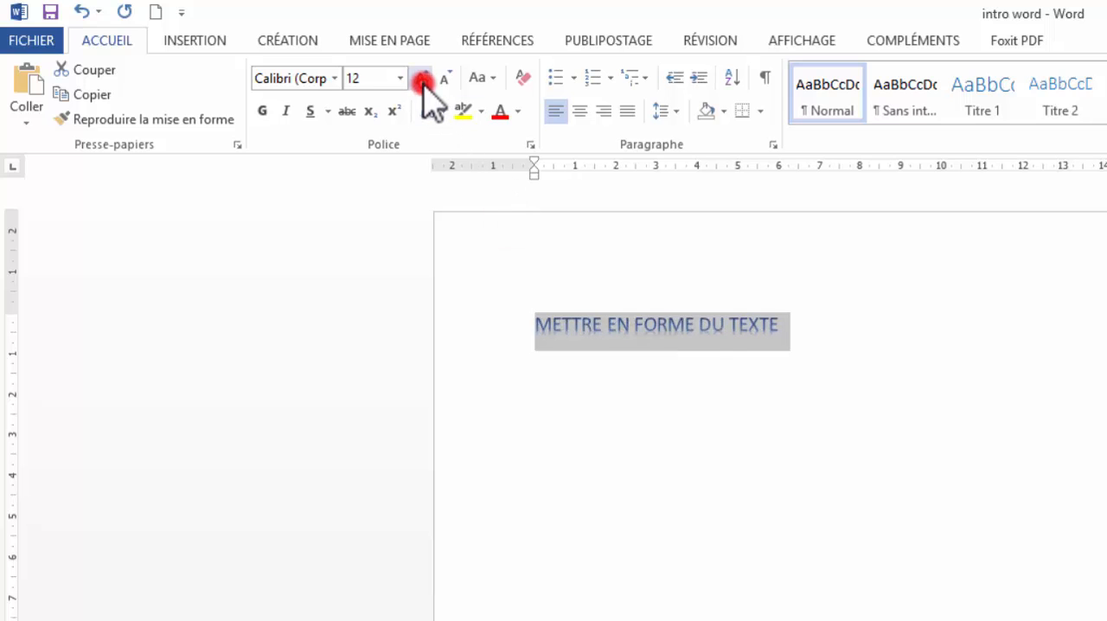
pyautogui.click(421, 79)
pyautogui.click(422, 79)
pyautogui.click(422, 79)
pyautogui.click(421, 78)
pyautogui.click(421, 79)
pyautogui.click(421, 78)
pyautogui.click(422, 79)
pyautogui.click(421, 79)
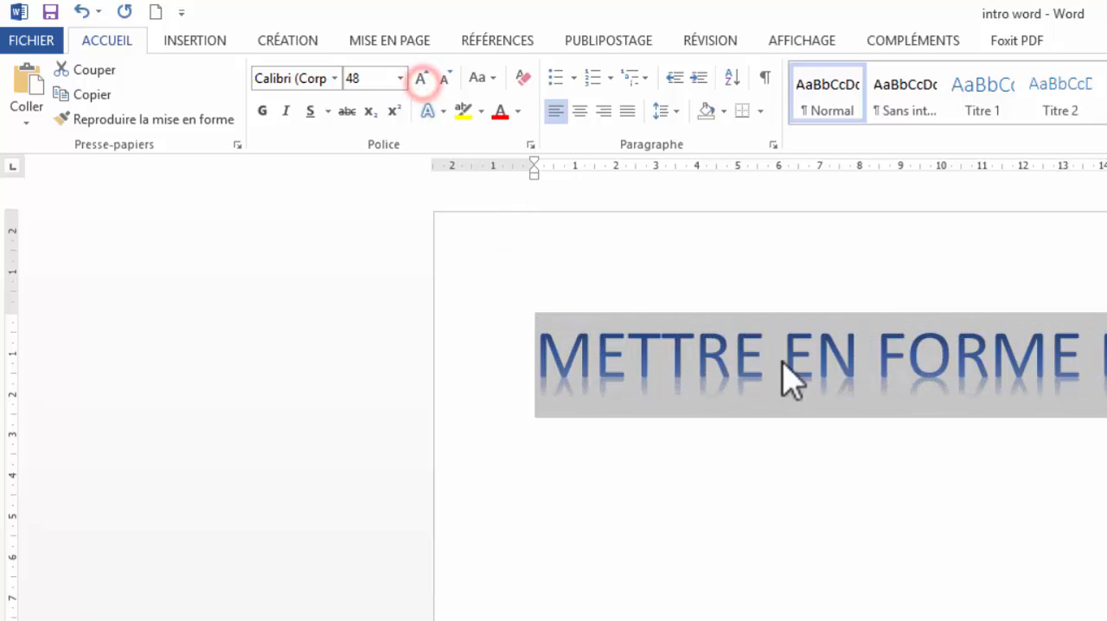
# - Browse the shadow and reflection text effects, then set the text's ligatures to Aucune
pyautogui.click(441, 111)
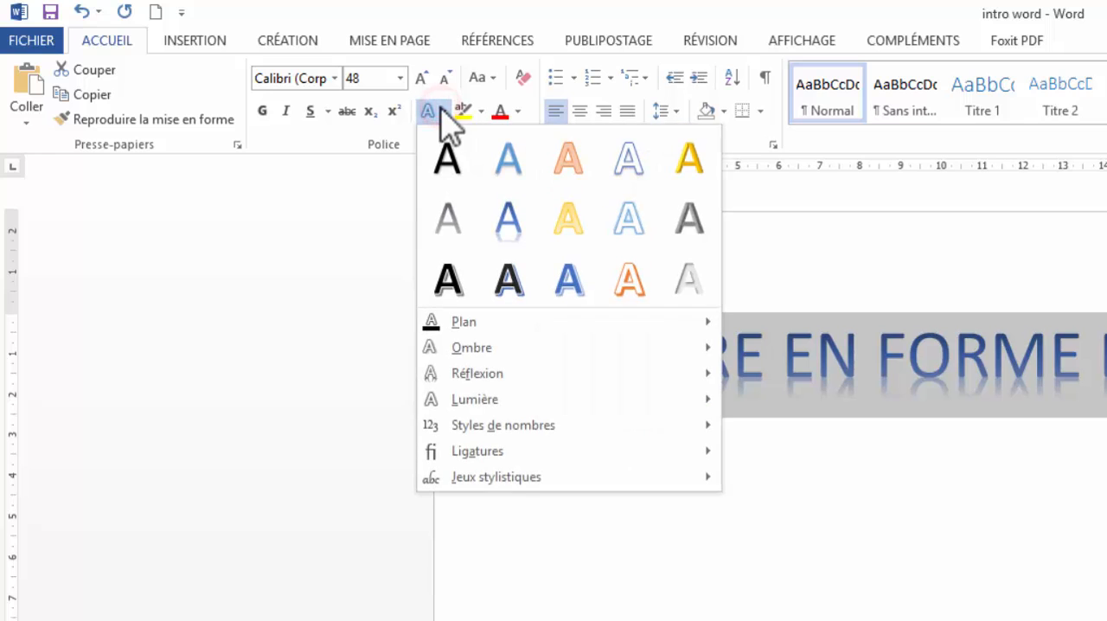
pyautogui.moveTo(481, 315)
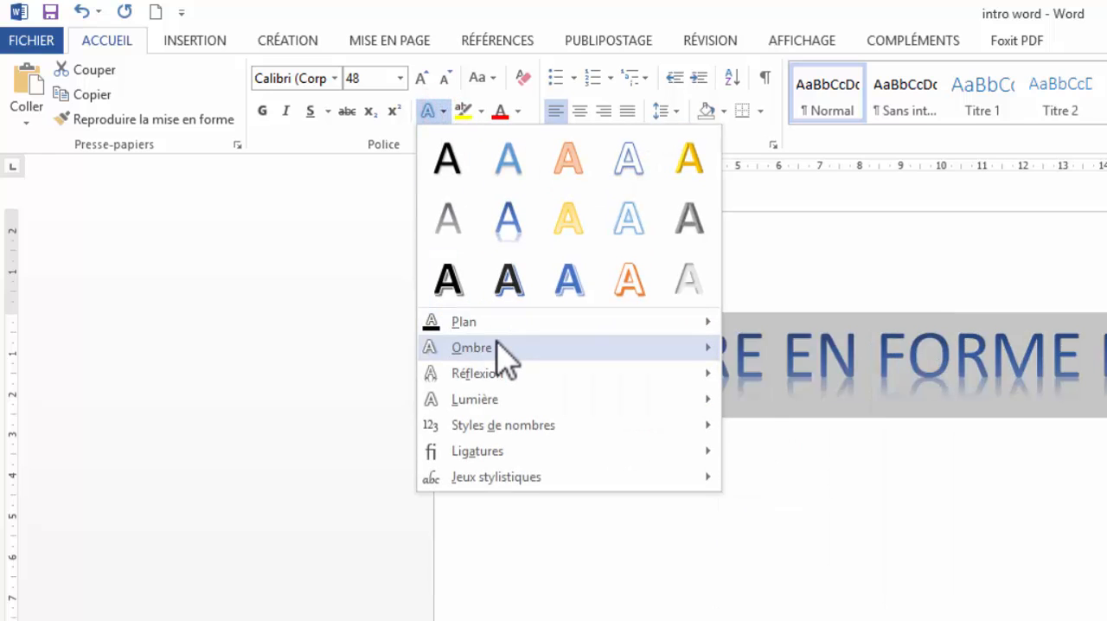
pyautogui.moveTo(498, 344)
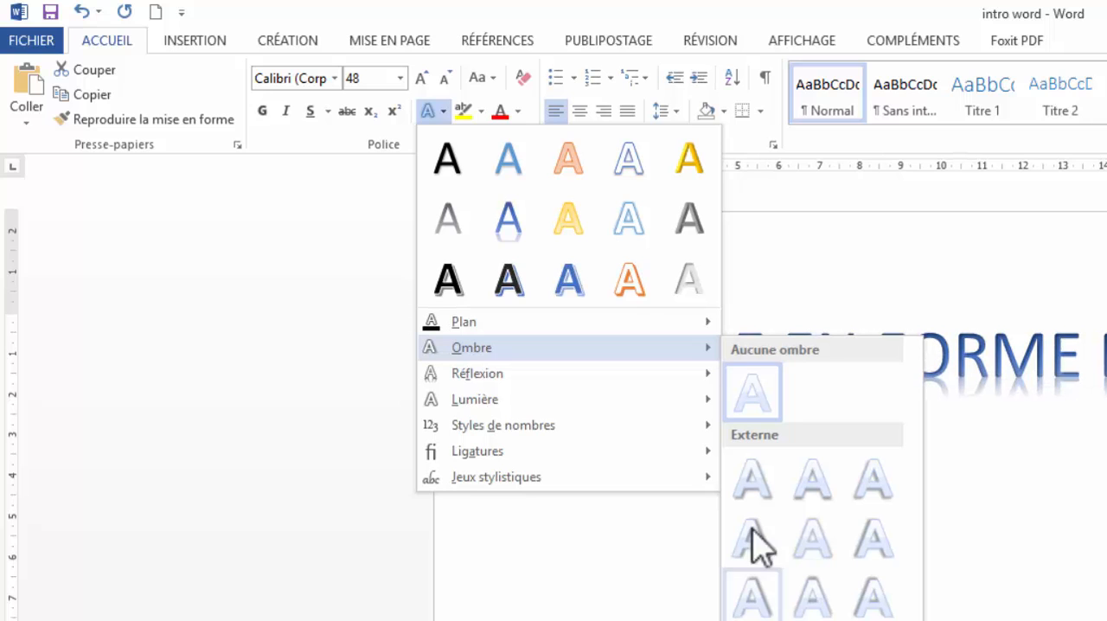
pyautogui.moveTo(645, 385)
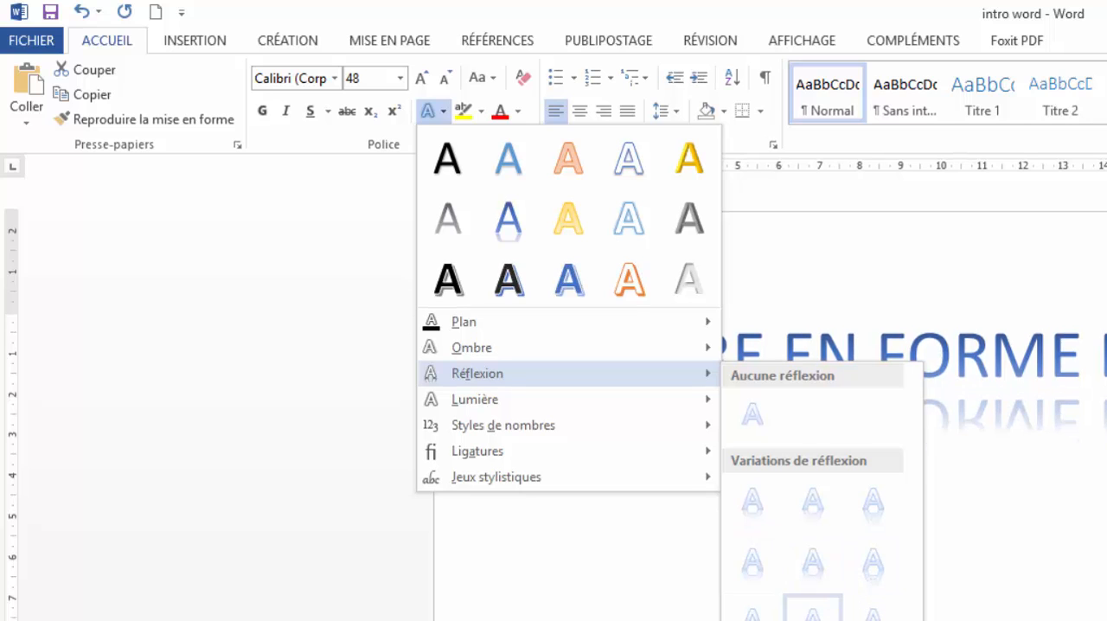
pyautogui.moveTo(645, 432)
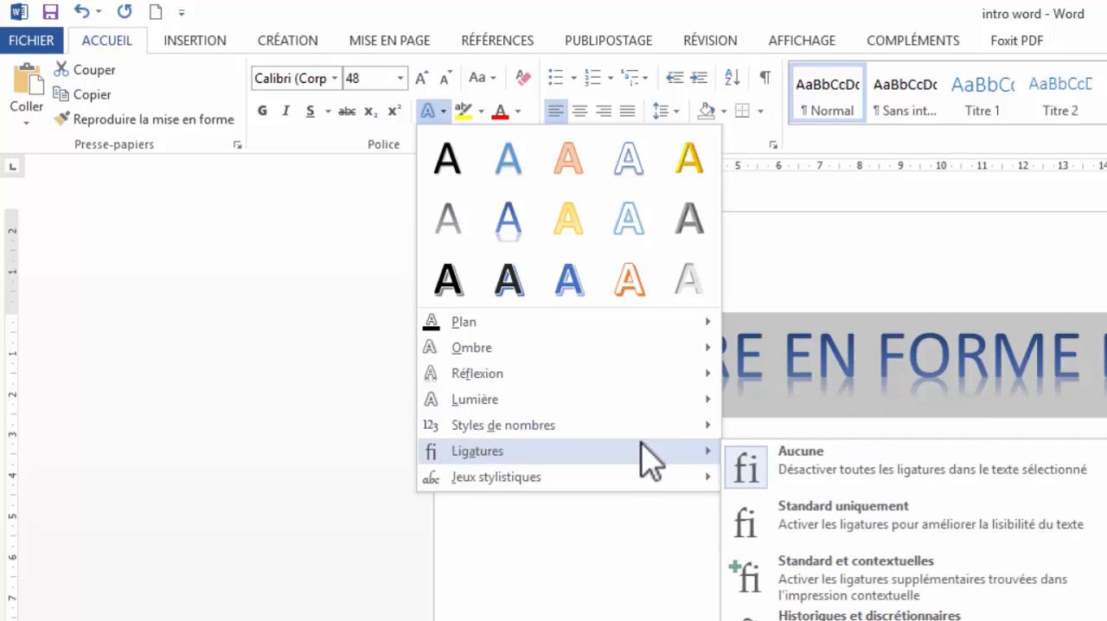
pyautogui.click(789, 467)
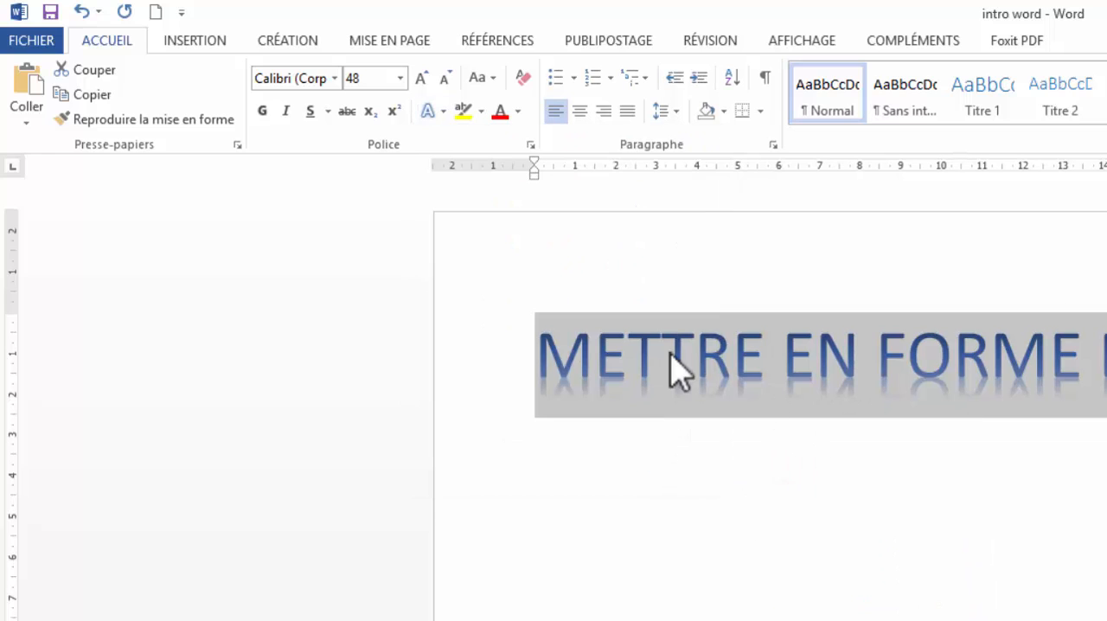
# - Highlight the text in yellow
pyautogui.click(481, 111)
pyautogui.click(477, 144)
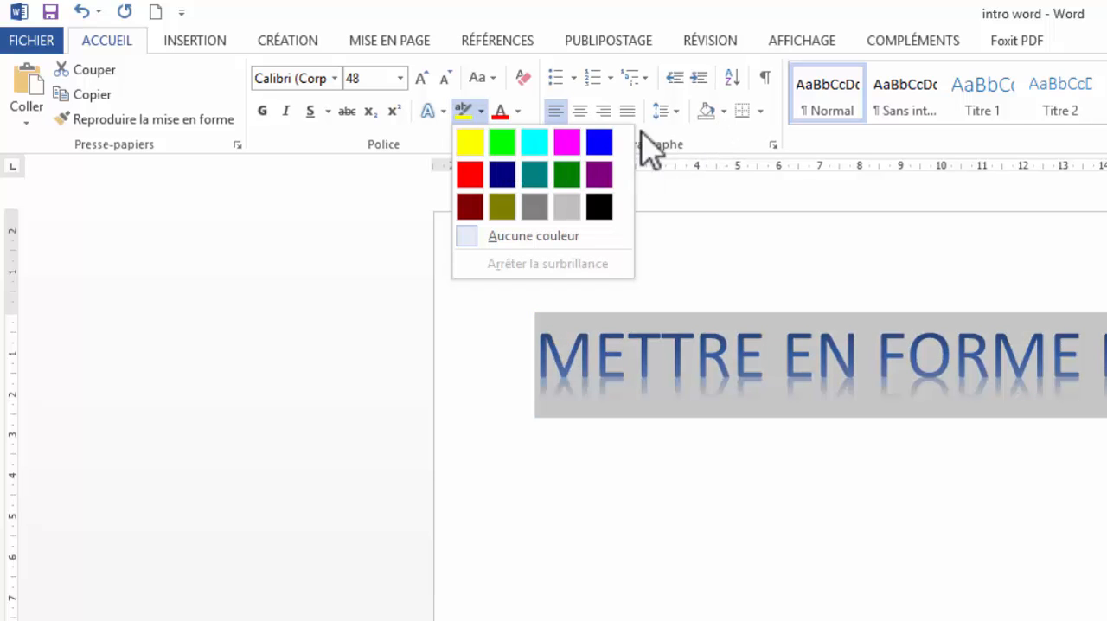
pyautogui.click(471, 142)
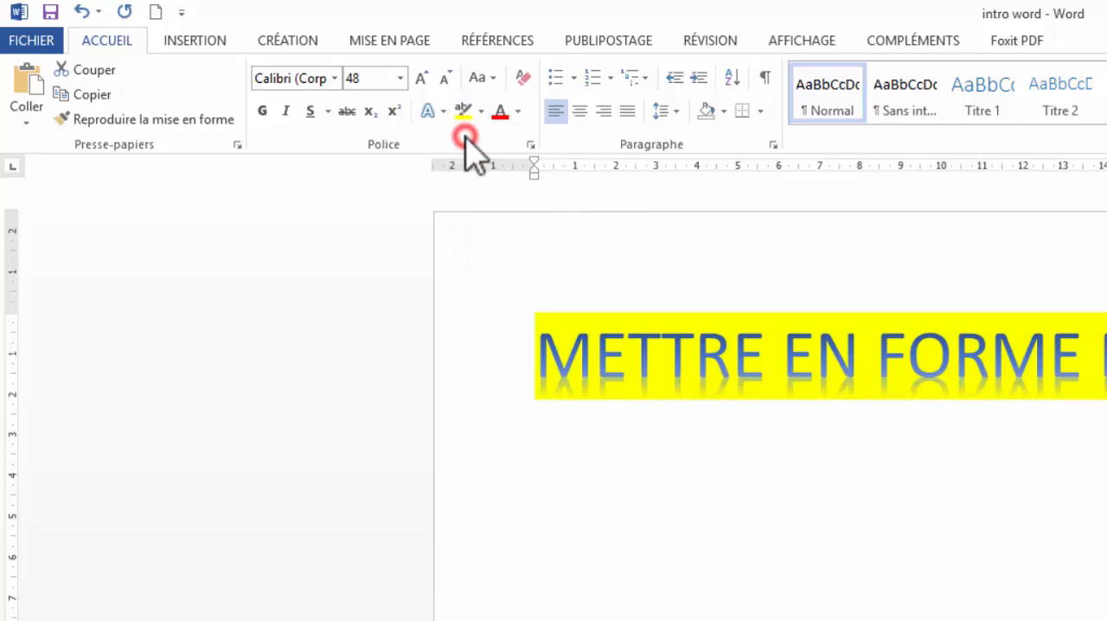
# - Pick the dark yellow highlight colour and highlight the whole line with it
pyautogui.click(482, 110)
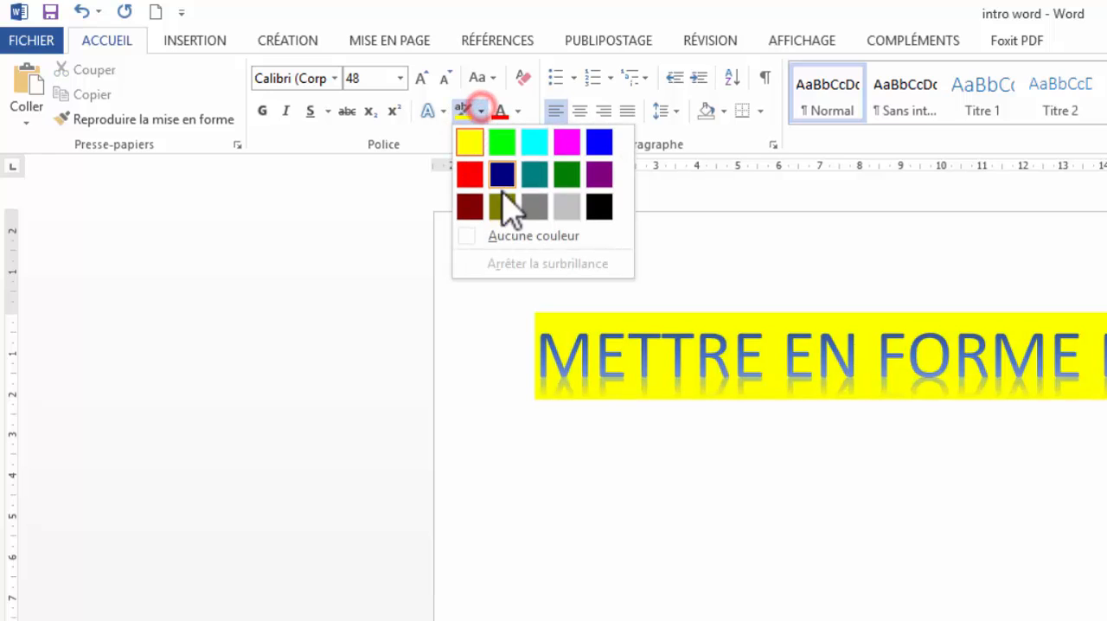
pyautogui.click(505, 206)
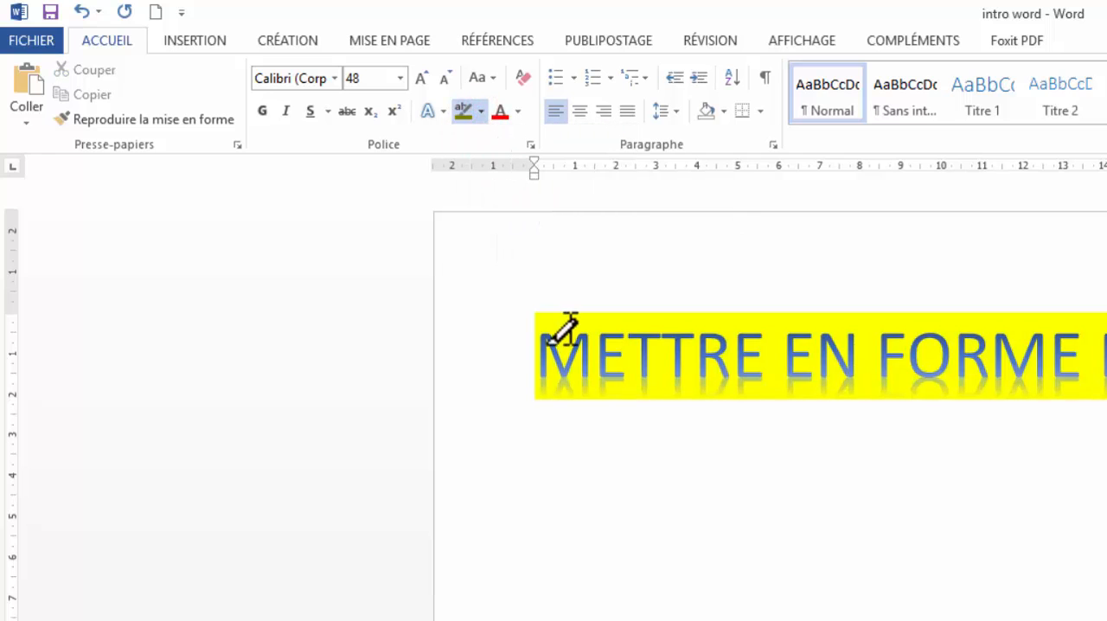
pyautogui.moveTo(547, 346)
pyautogui.mouseDown()
pyautogui.moveTo(1098, 367)
pyautogui.moveTo(1106, 407)
pyautogui.mouseUp()
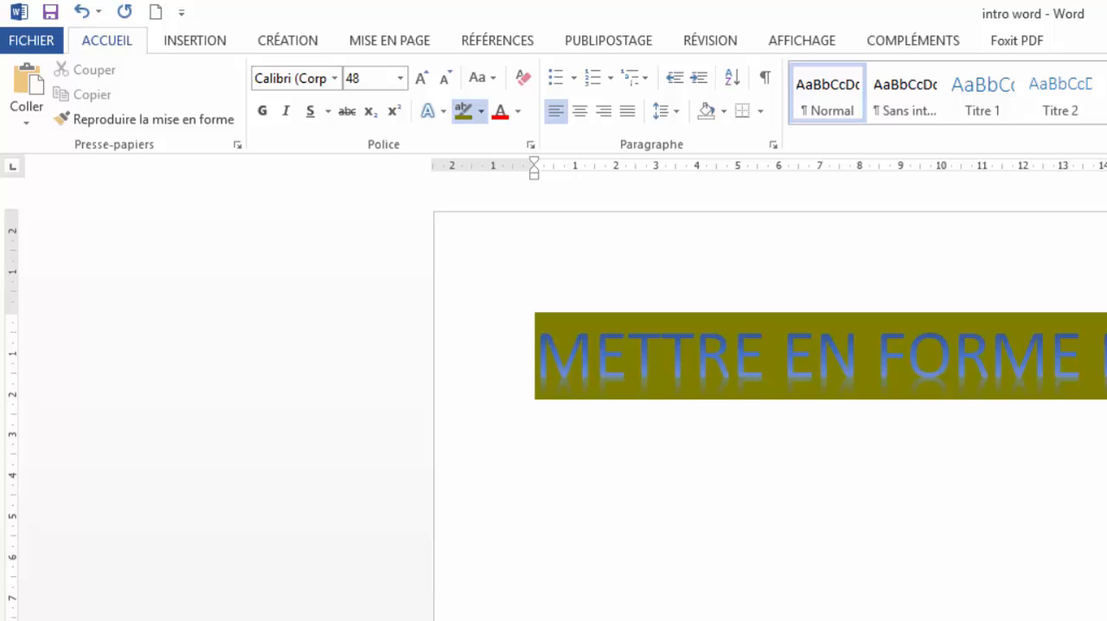
# - Try to set the font colour to a dark green theme colour
pyautogui.click(516, 111)
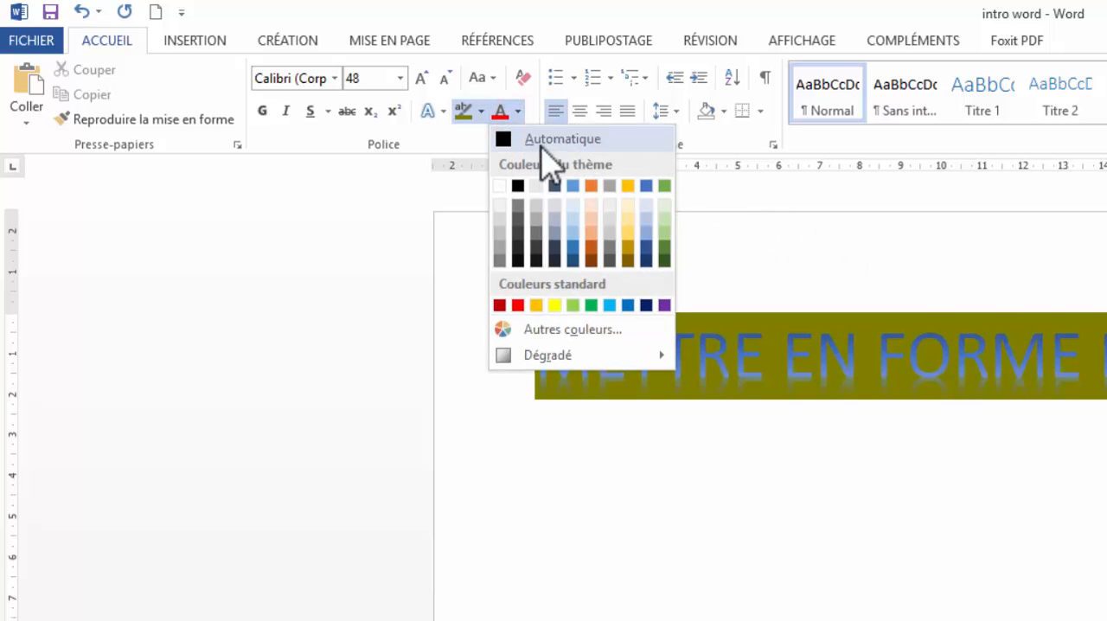
pyautogui.click(662, 241)
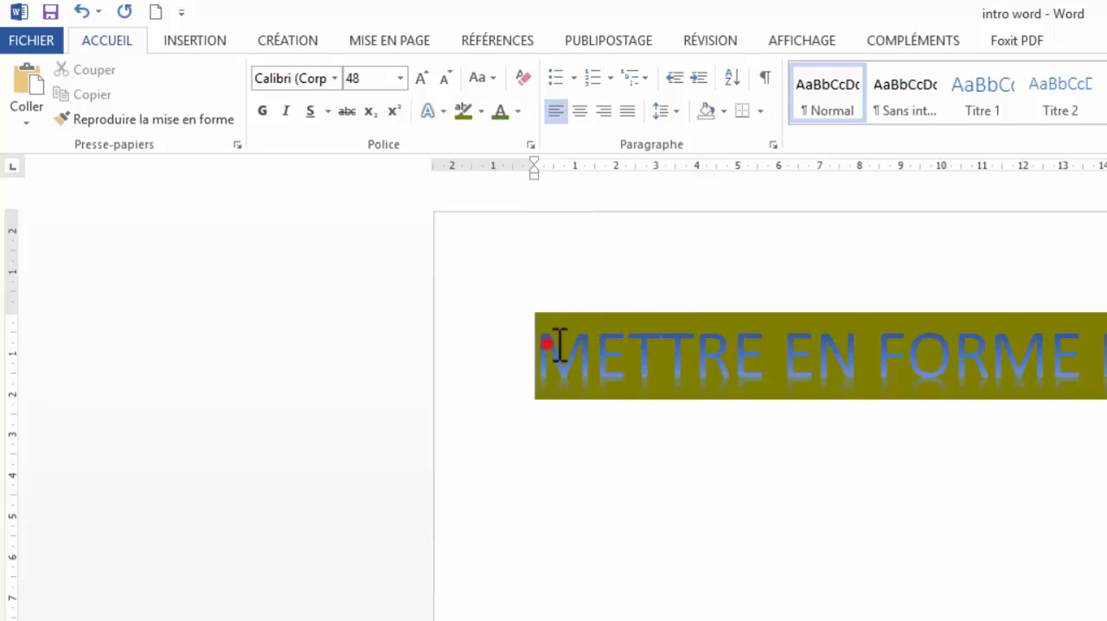
# - Select the line, clear all its formatting and remove its highlight colour
pyautogui.moveTo(560, 345); pyautogui.dragTo(666, 354)
pyautogui.click(495, 351)
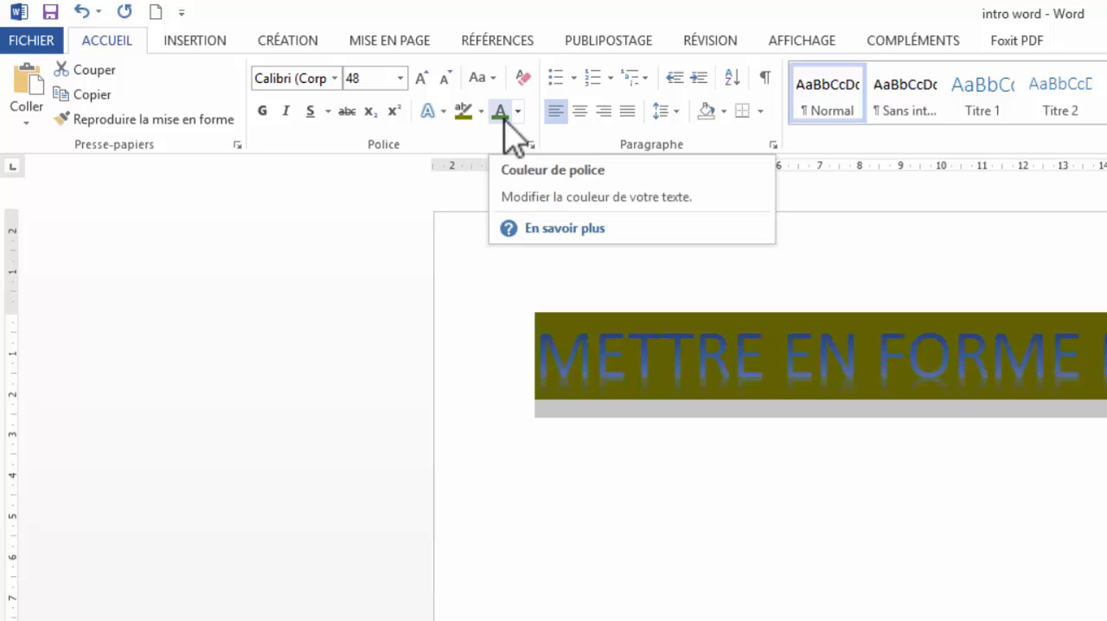
pyautogui.click(522, 79)
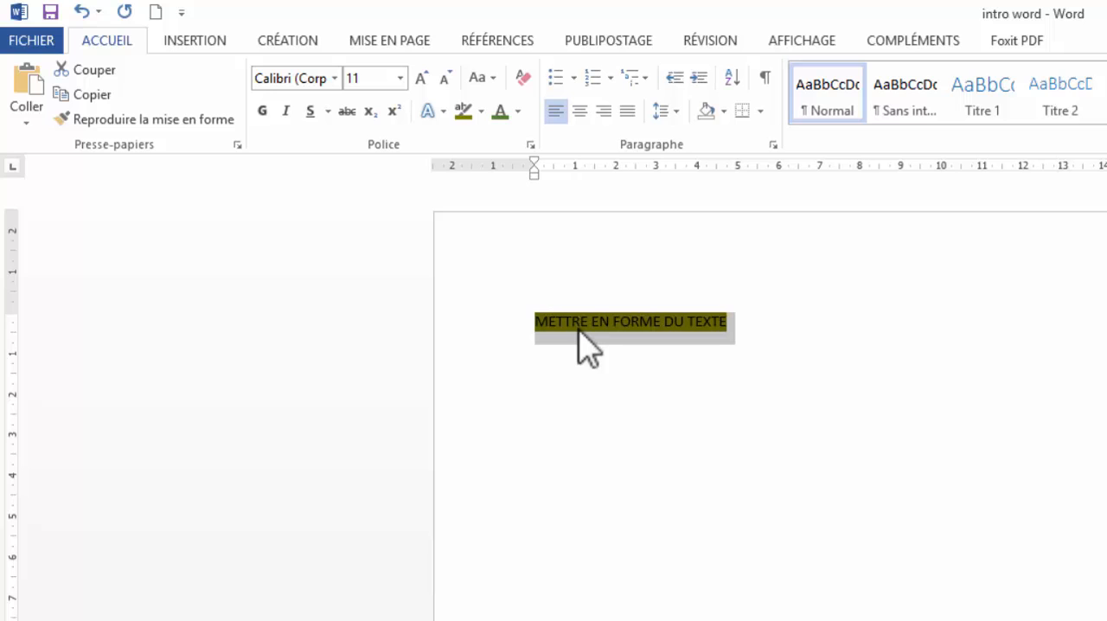
pyautogui.click(482, 112)
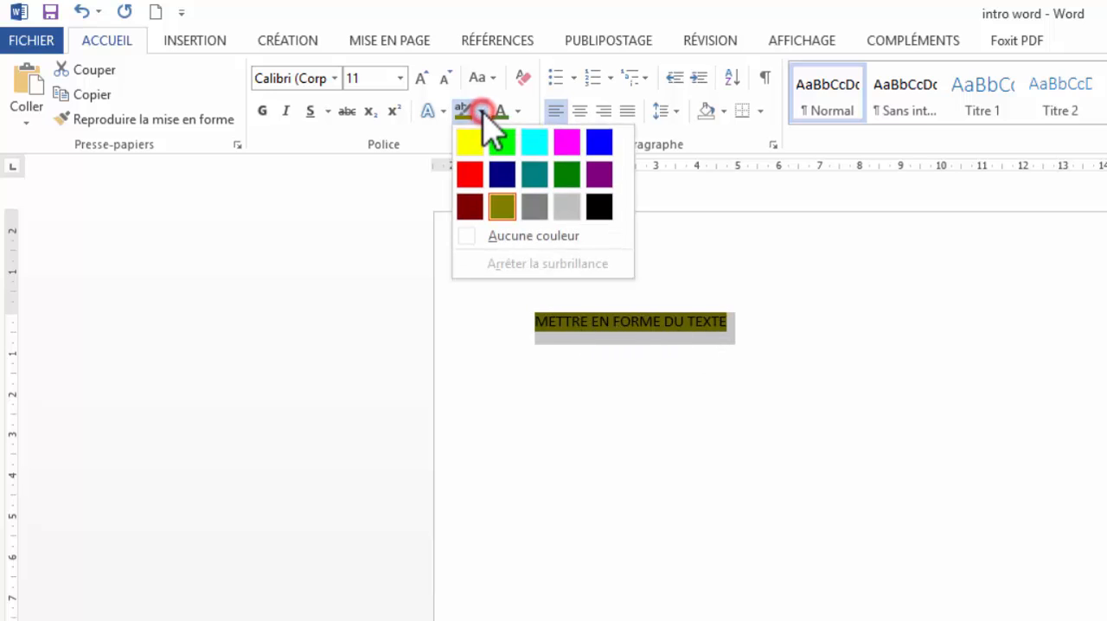
pyautogui.click(525, 237)
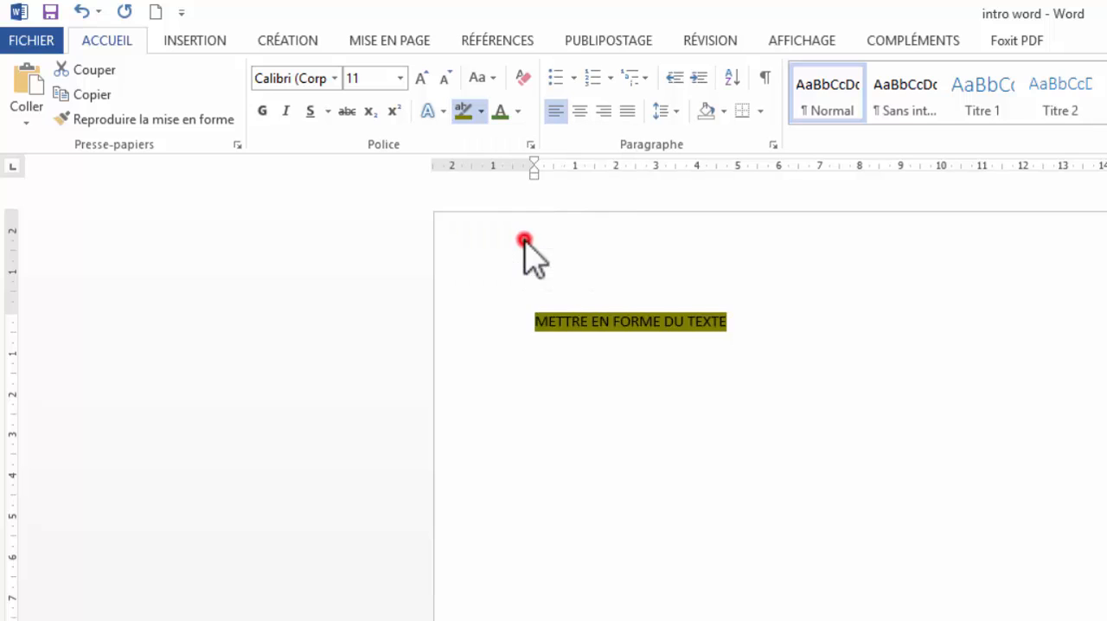
# - Open the Font dialog, switch between its tabs and close it without changes
pyautogui.click(531, 145)
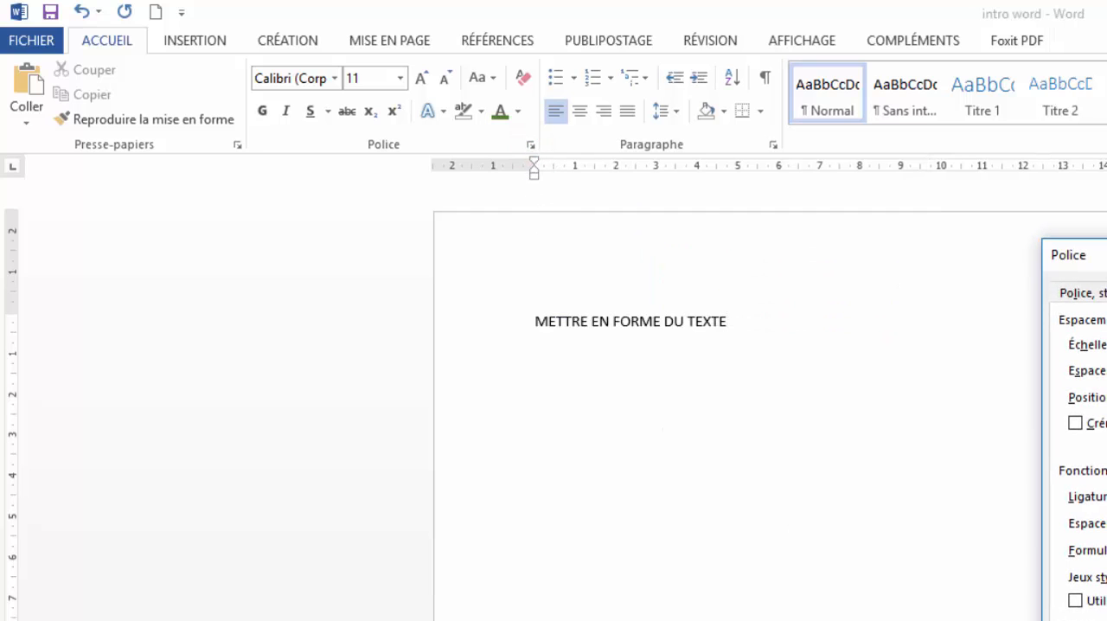
pyautogui.click(1092, 292)
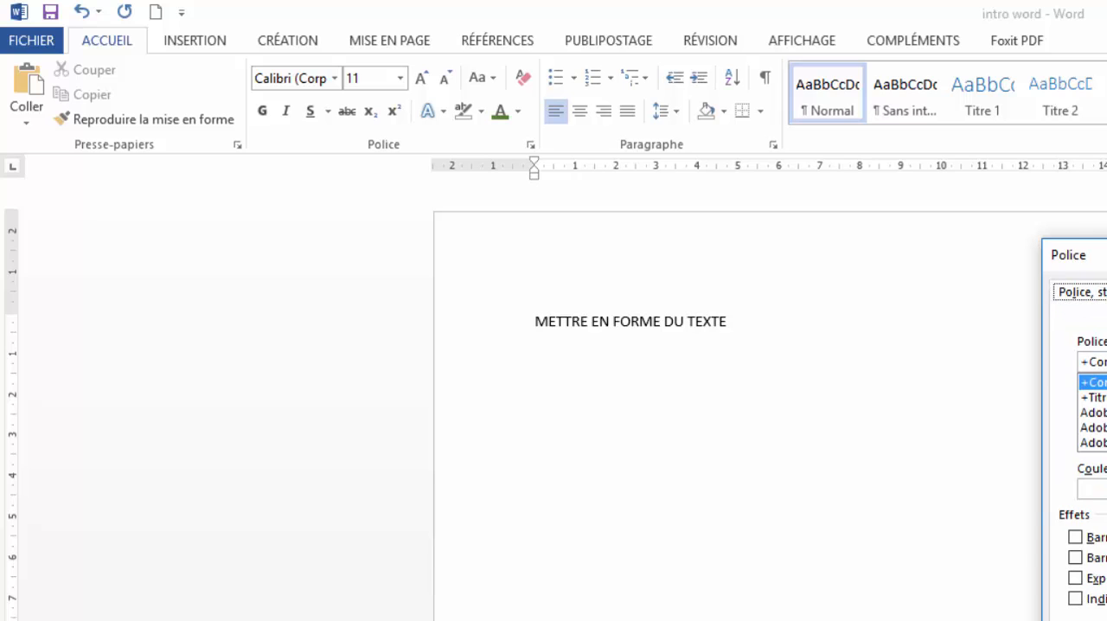
pyautogui.hotkey('ctrl', 'Tab')
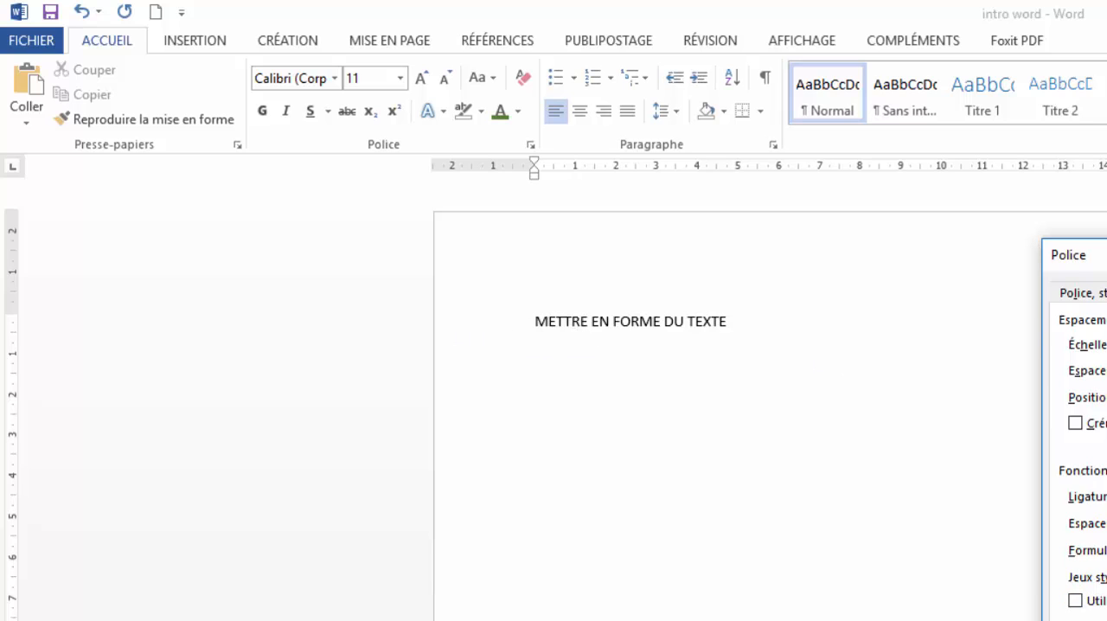
pyautogui.press('Escape')
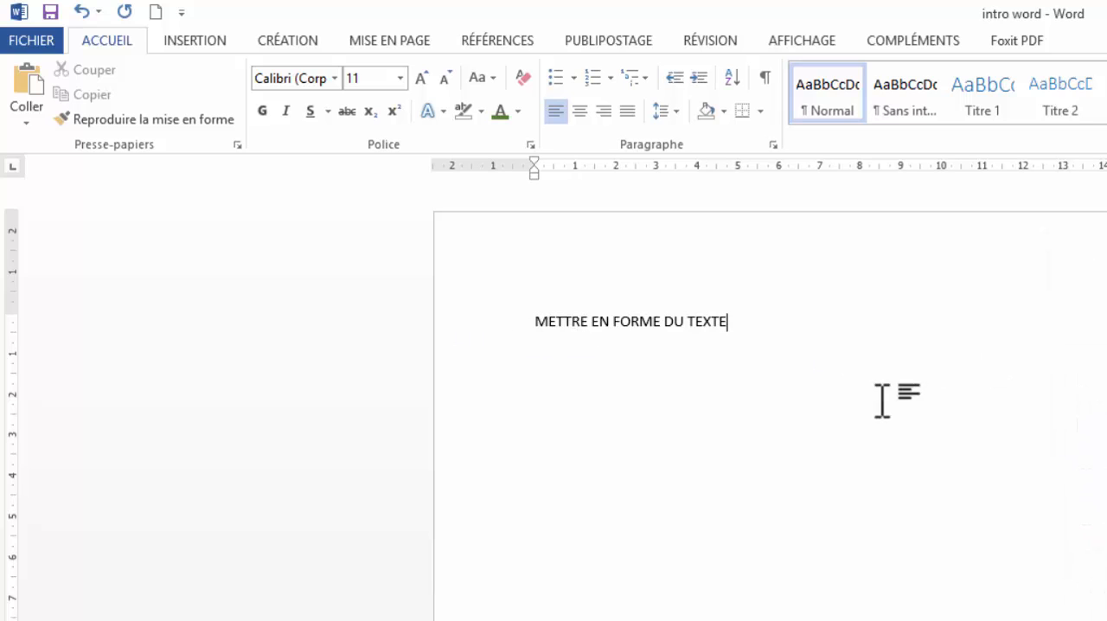